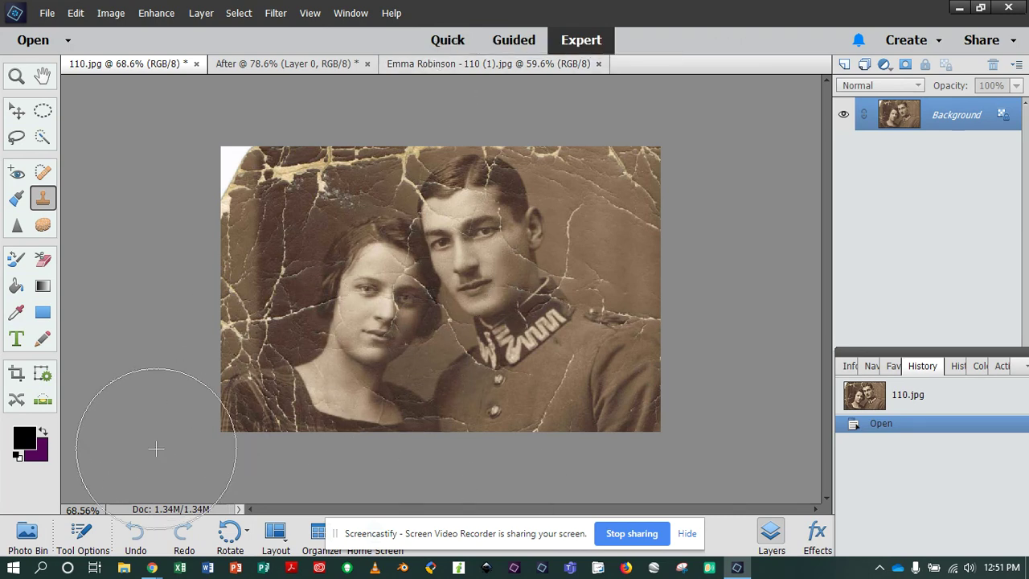
Compare the original 110.jpg, the colourised version and the After copy, ending on the After copy
left_click(530, 64)
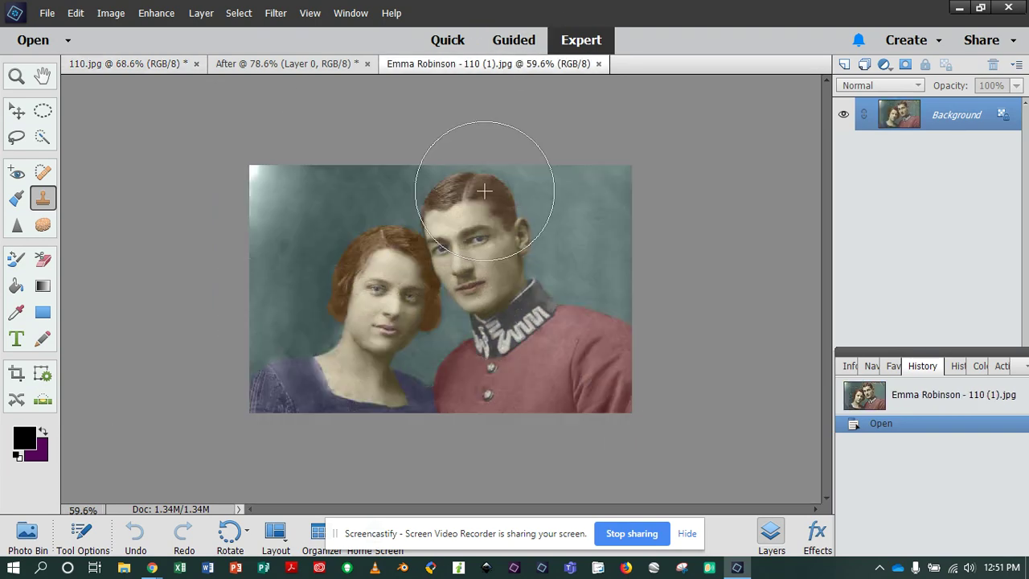
left_click(313, 63)
left_click(176, 65)
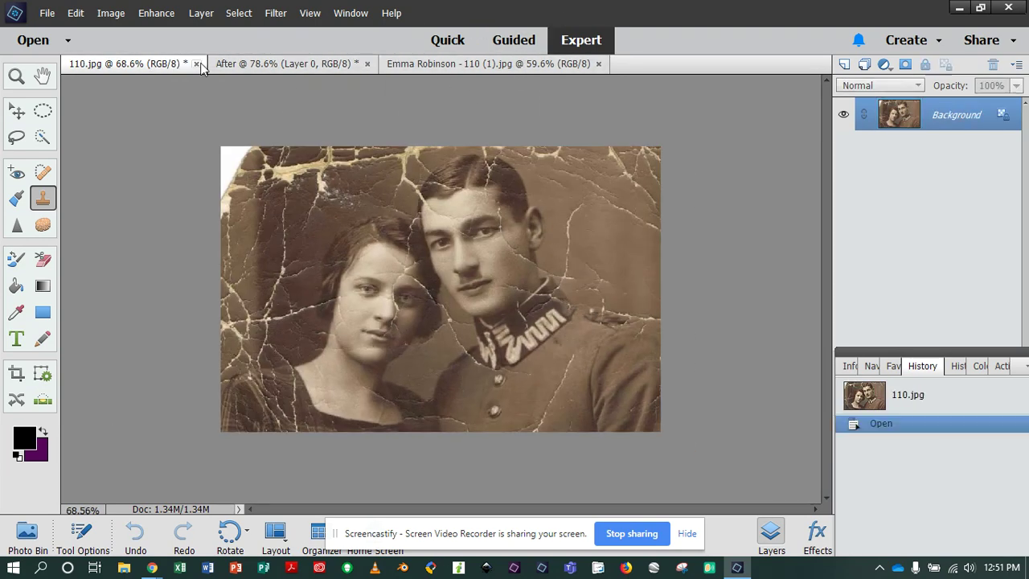
left_click(340, 66)
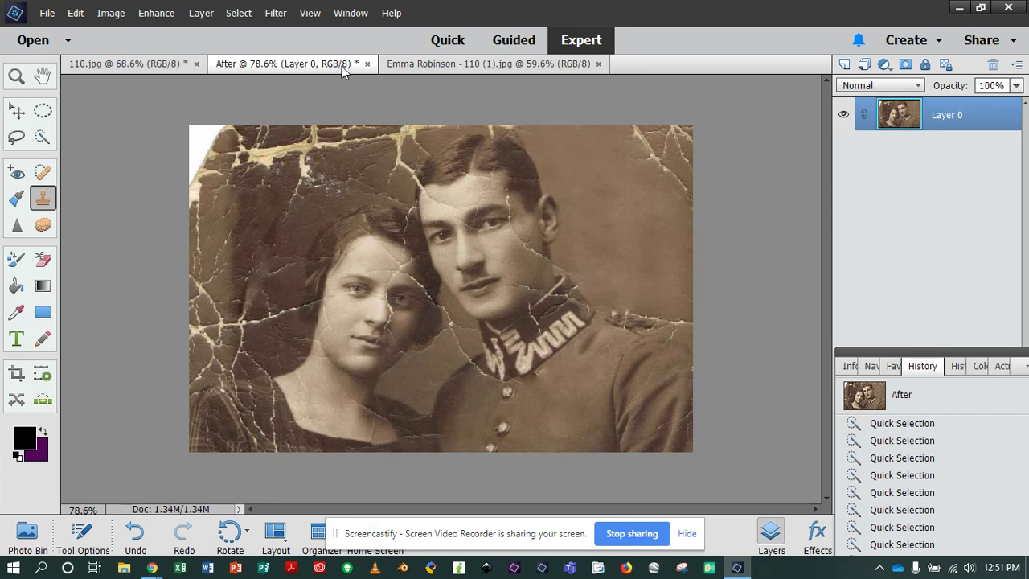
left_click(507, 65)
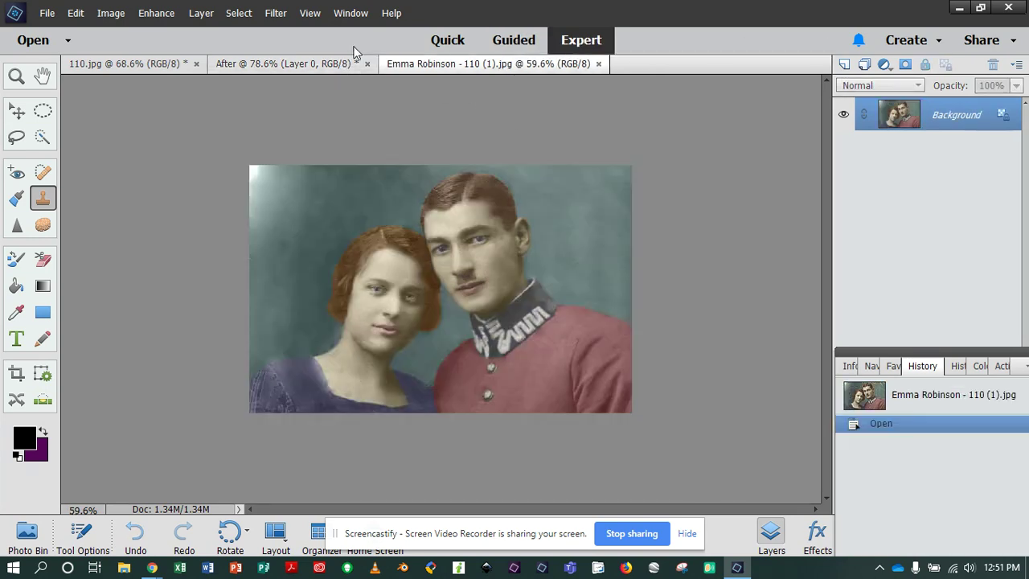
left_click(316, 66)
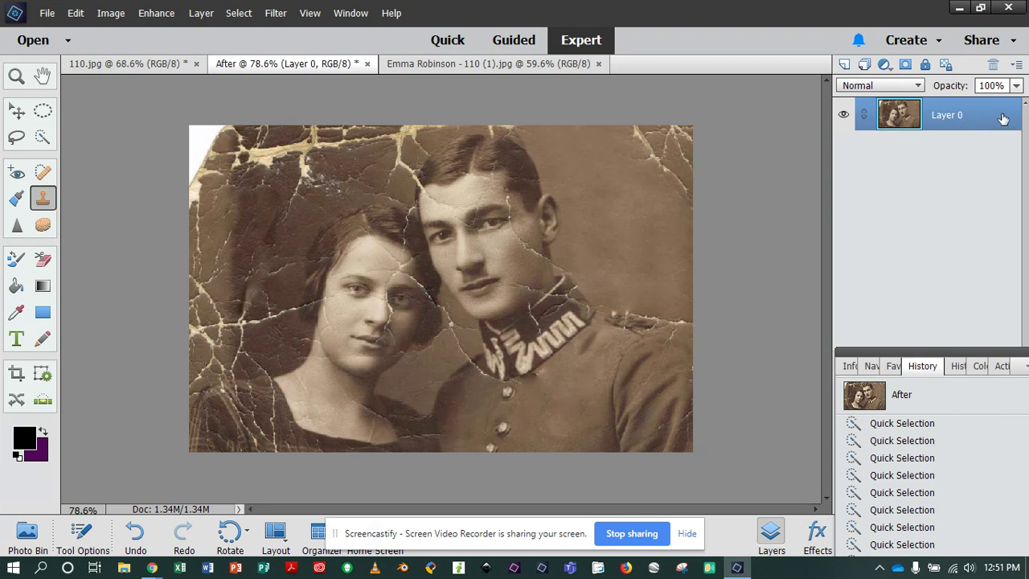
Show all open photos in the Photo Bin, reselect the After copy, and shrink the Clone Stamp brush
left_click(27, 537)
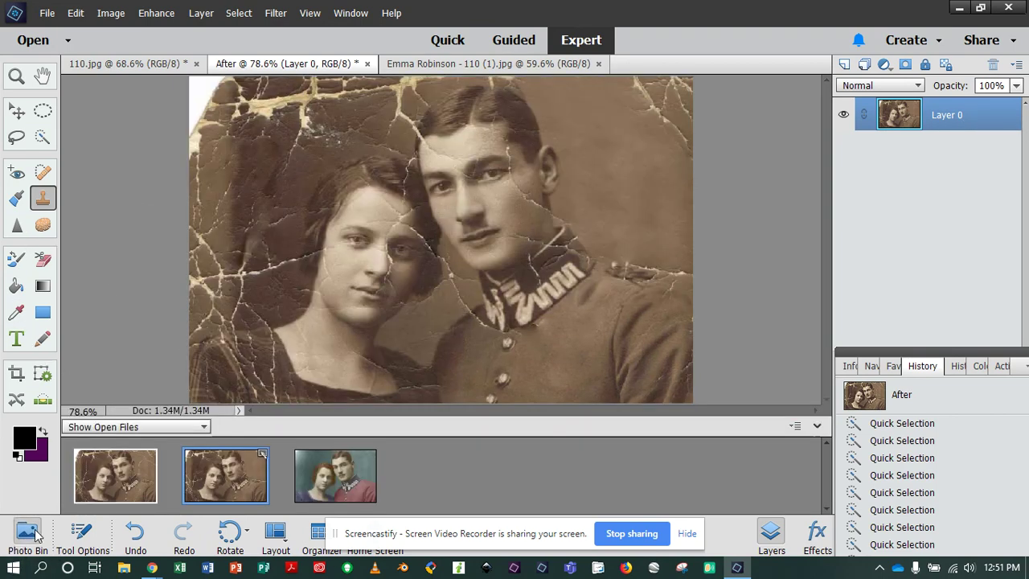
left_click(116, 464)
right_click(117, 471)
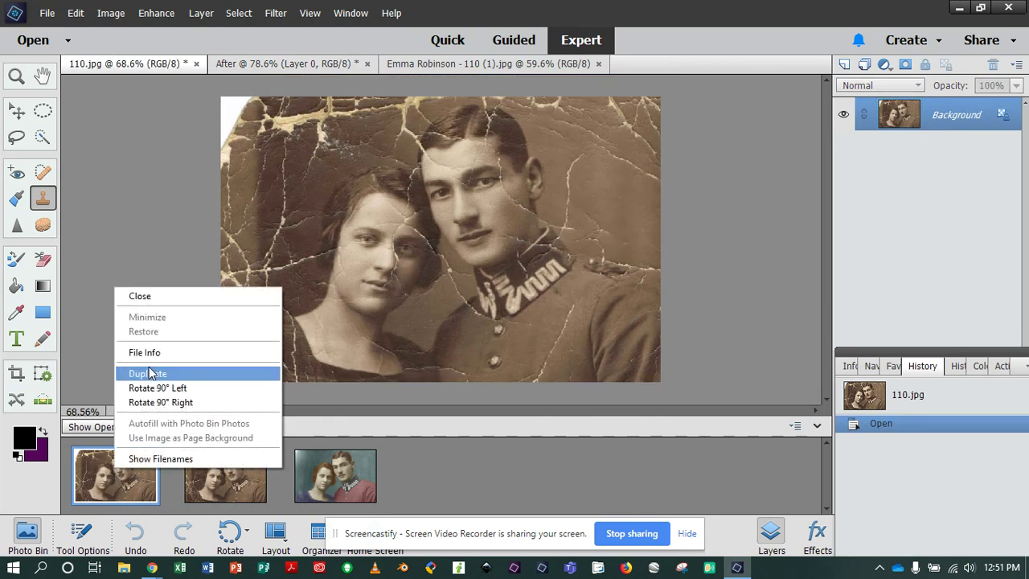
left_click(224, 492)
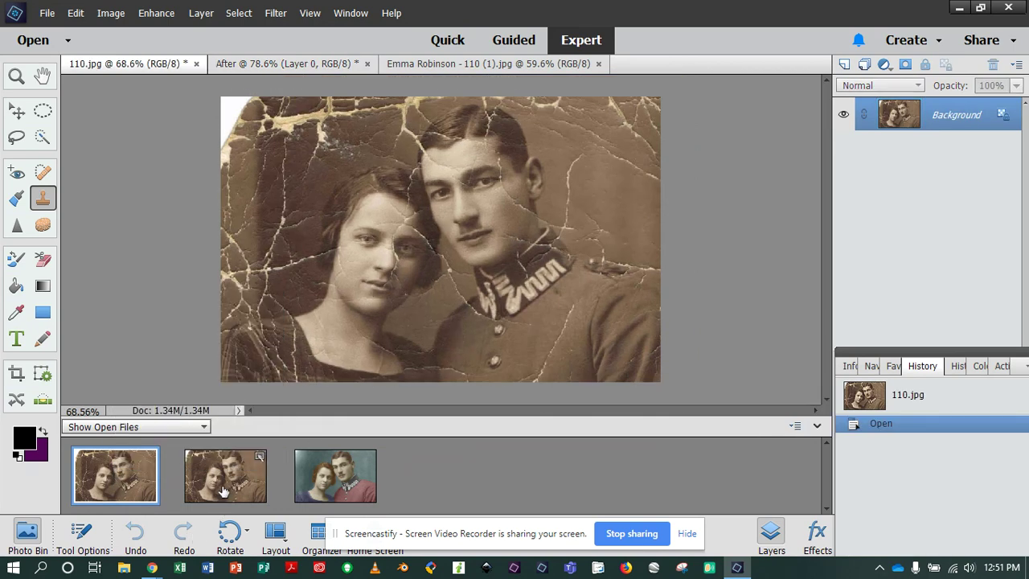
left_click(225, 481)
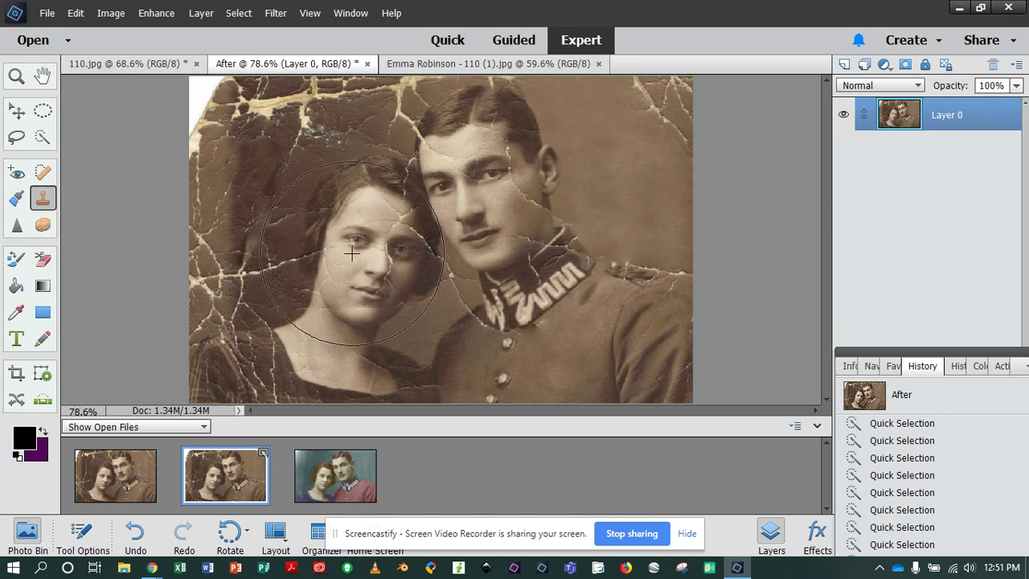
key("bracketleft")
key("bracketleft")
key("bracketleft")
key("bracketleft")
key("bracketleft")
key("bracketleft")
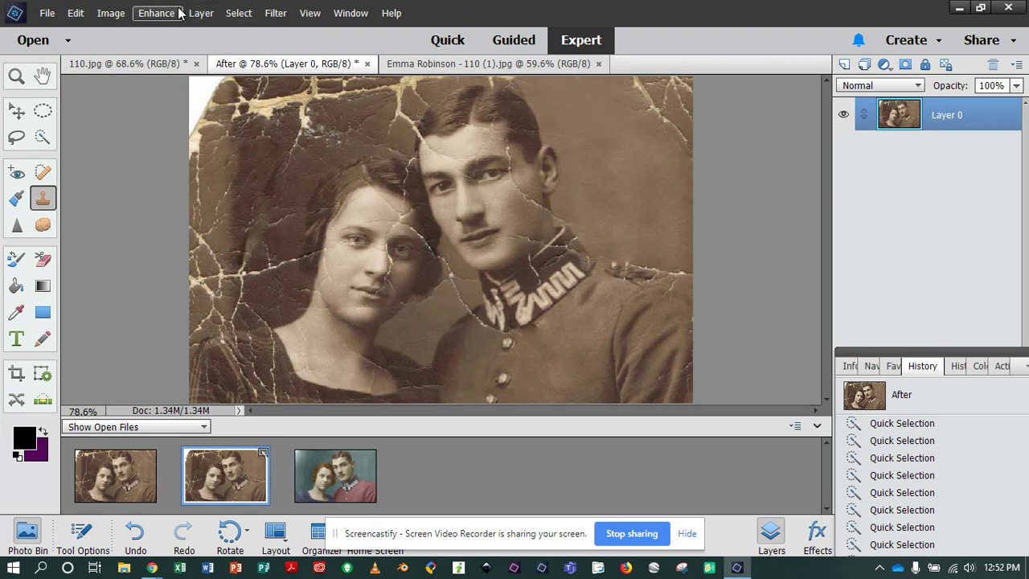
Remove all colour from the After photo with Enhance > Adjust Color > Remove Color
left_click(146, 17)
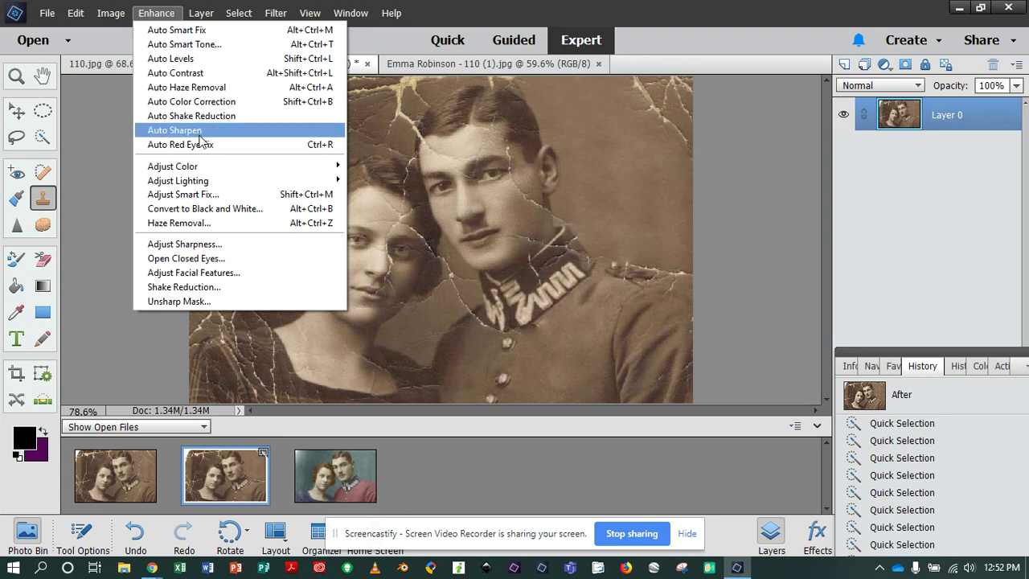
mouse_move(202, 166)
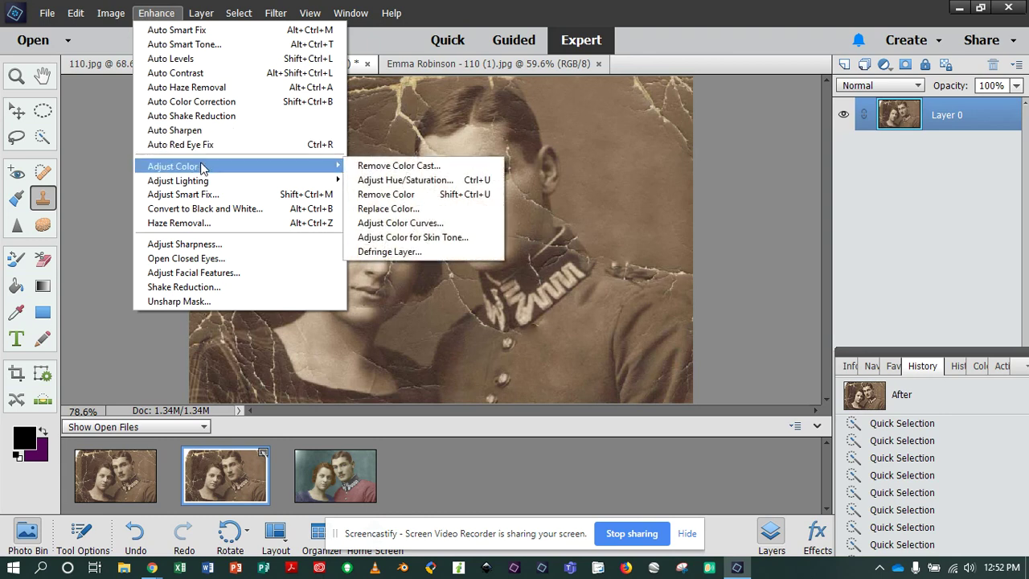
left_click(400, 196)
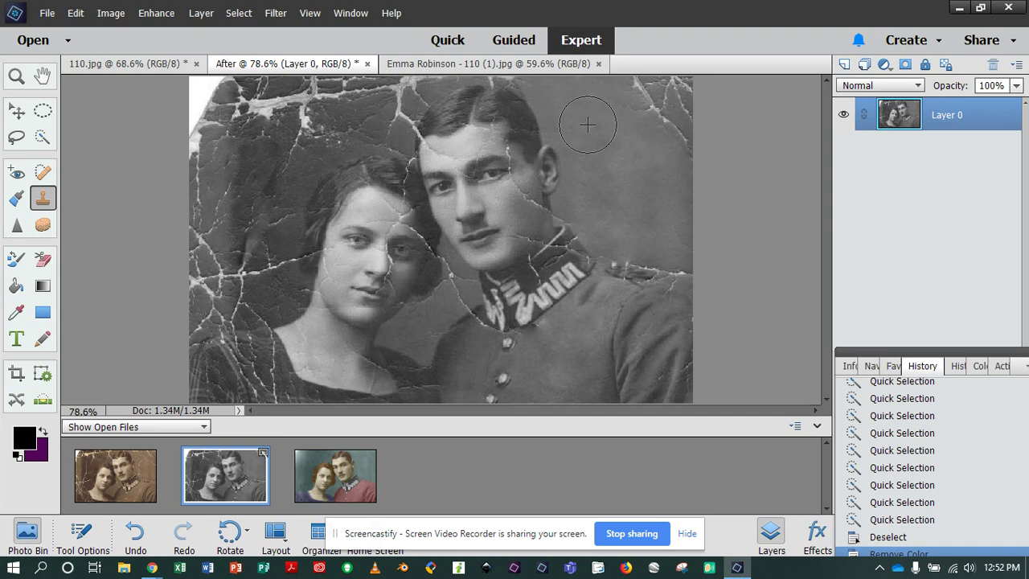
left_click(169, 18)
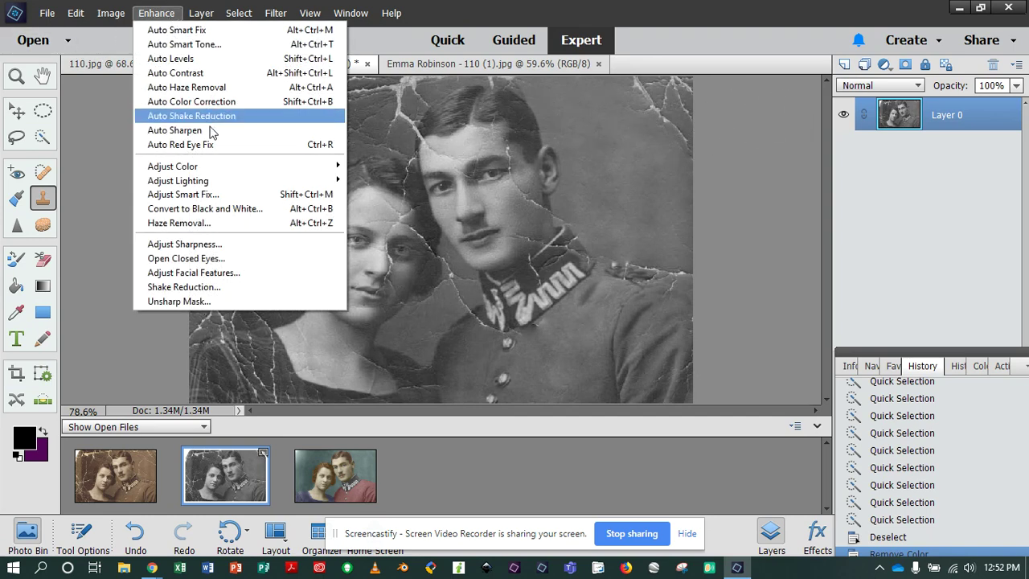
mouse_move(215, 166)
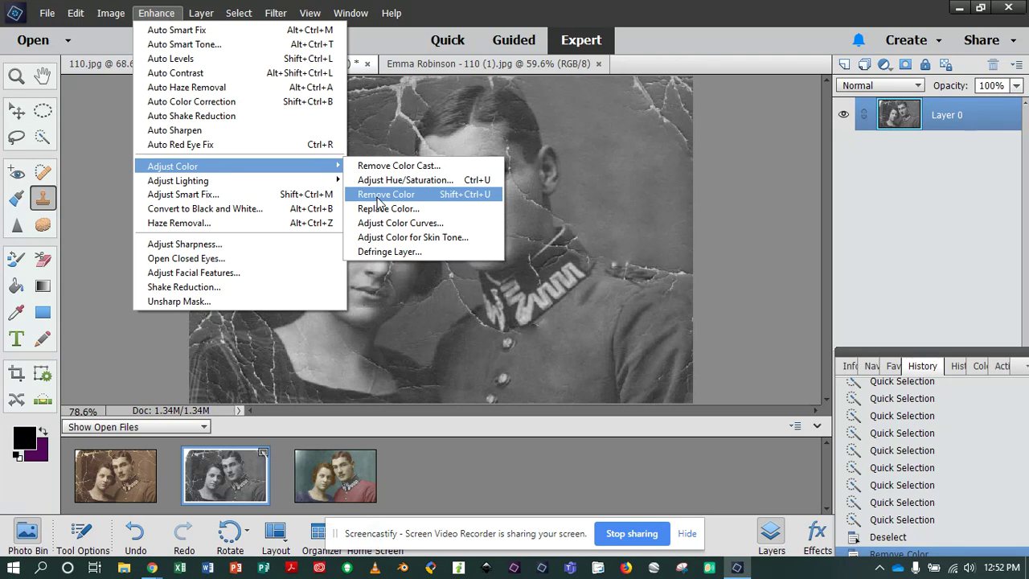
left_click(727, 149)
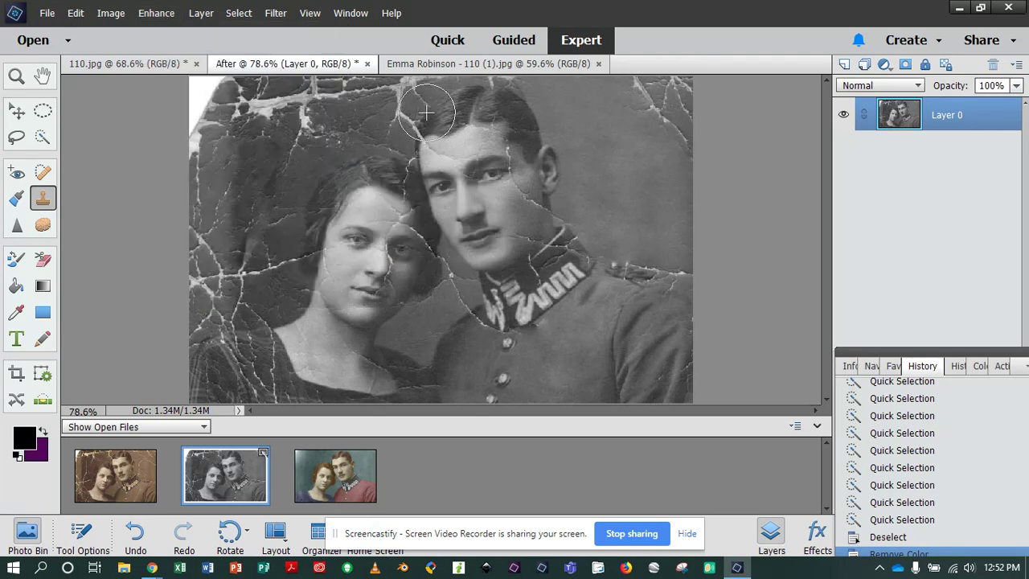
Open the Dust & Scratches filter, move it off the faces, and try radius and threshold values
left_click(277, 13)
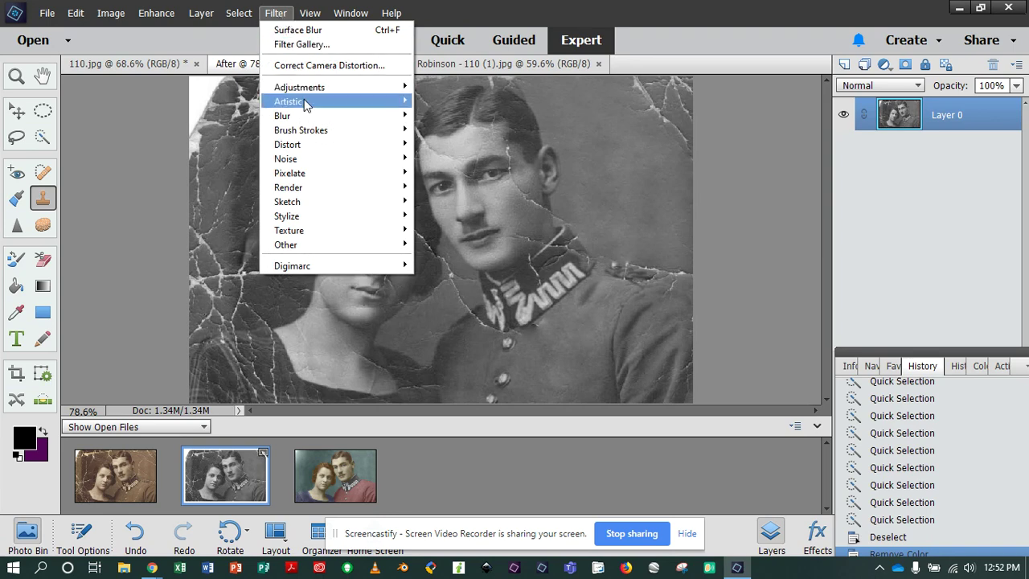
mouse_move(307, 161)
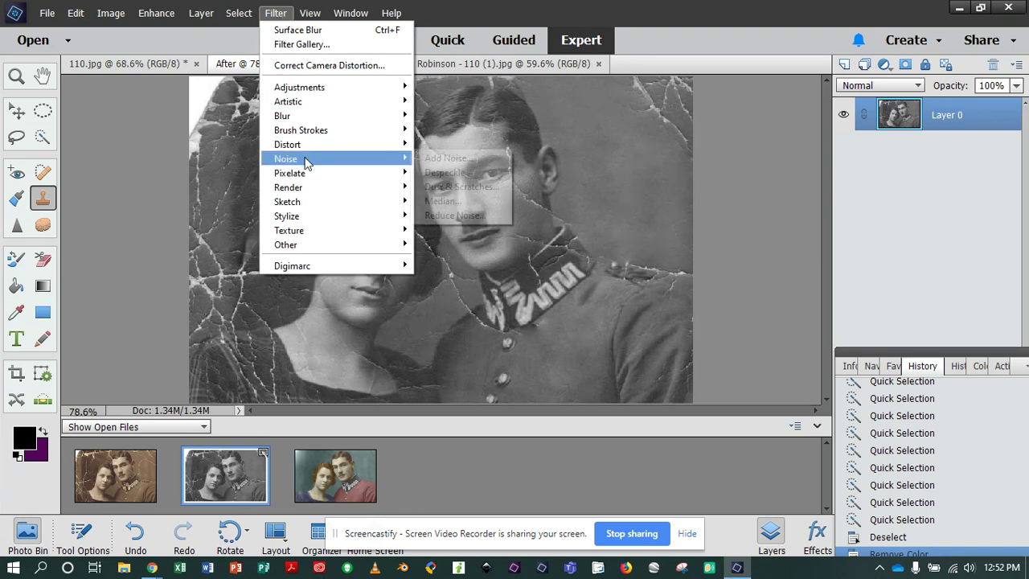
left_click(467, 189)
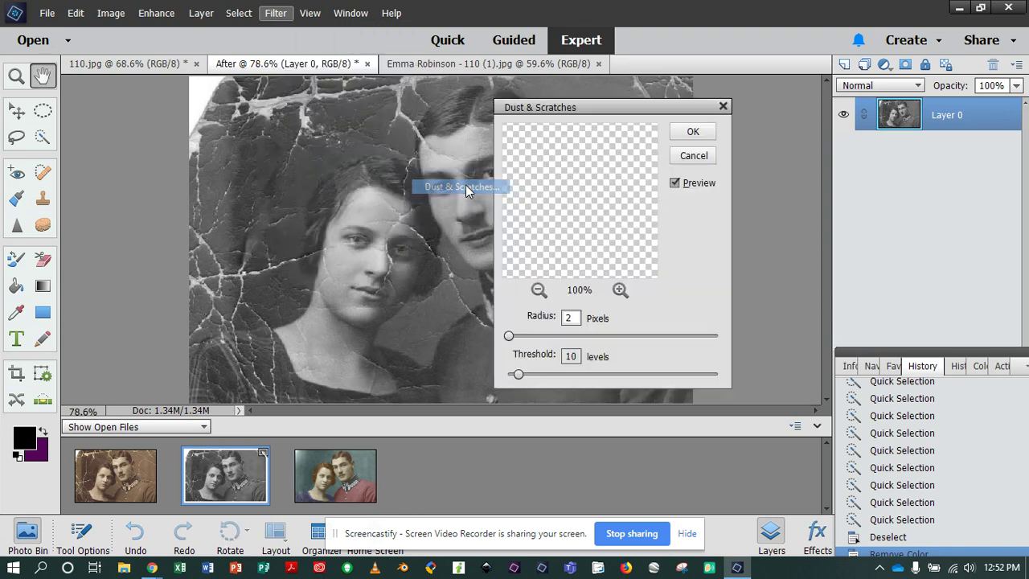
left_click_drag(595, 113, 808, 119)
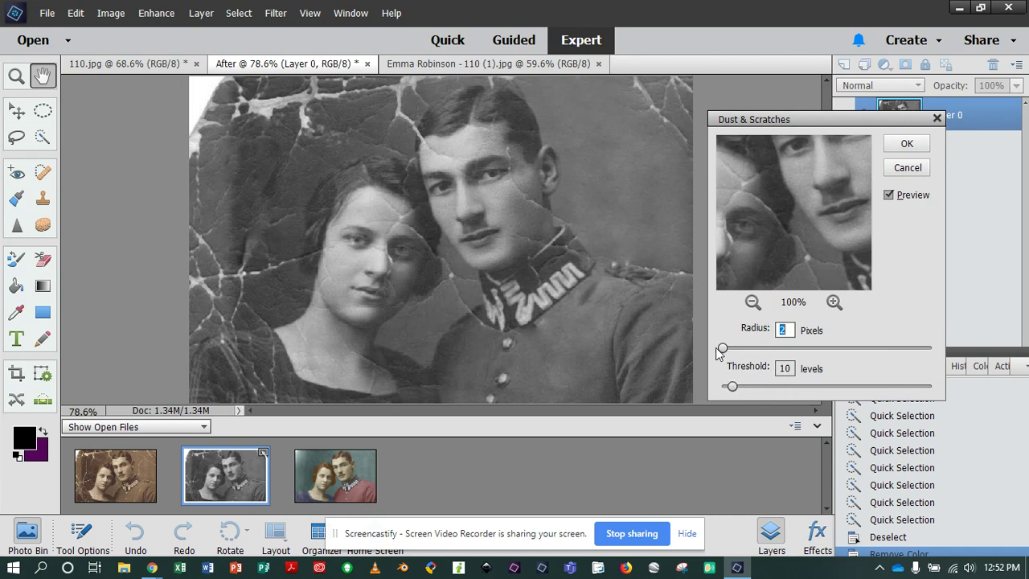
left_click_drag(724, 348, 728, 350)
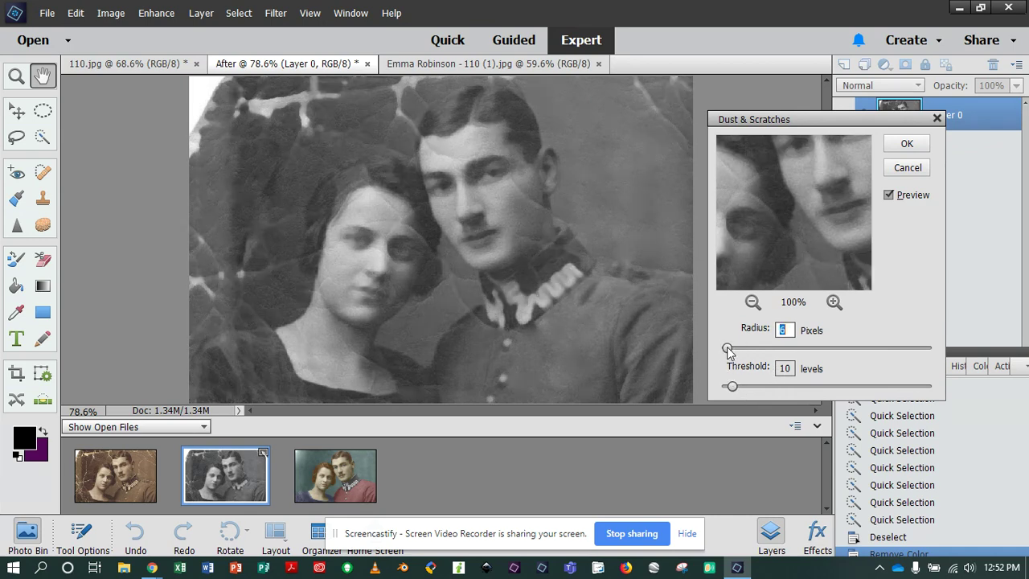
left_click_drag(728, 350, 726, 350)
mouse_move(732, 386)
left_mouse_down()
mouse_move(724, 388)
mouse_move(741, 388)
left_mouse_up()
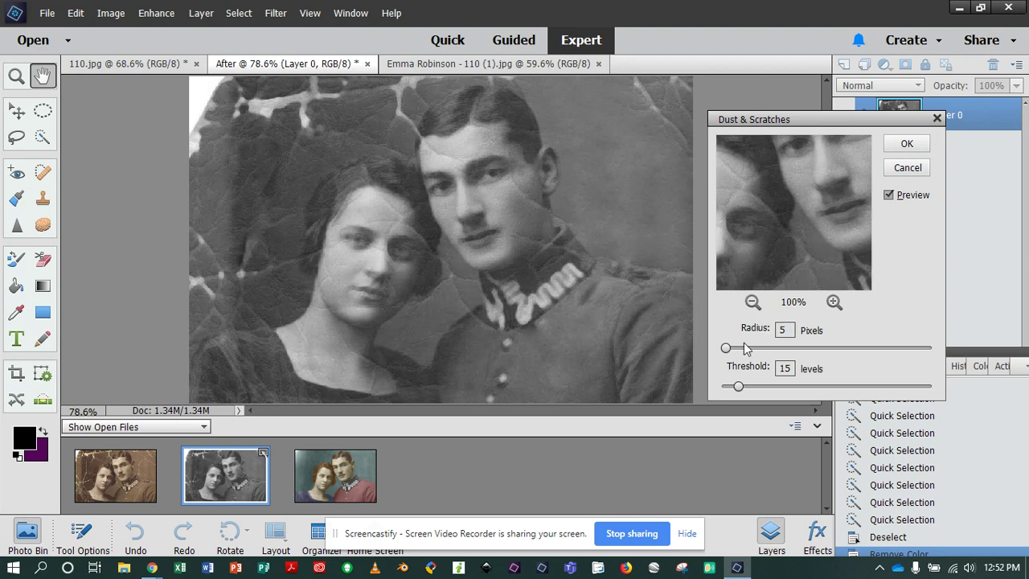
Apply Dust & Scratches at Radius 2 pixels and Threshold 8 levels
double_click(782, 330)
type("2")
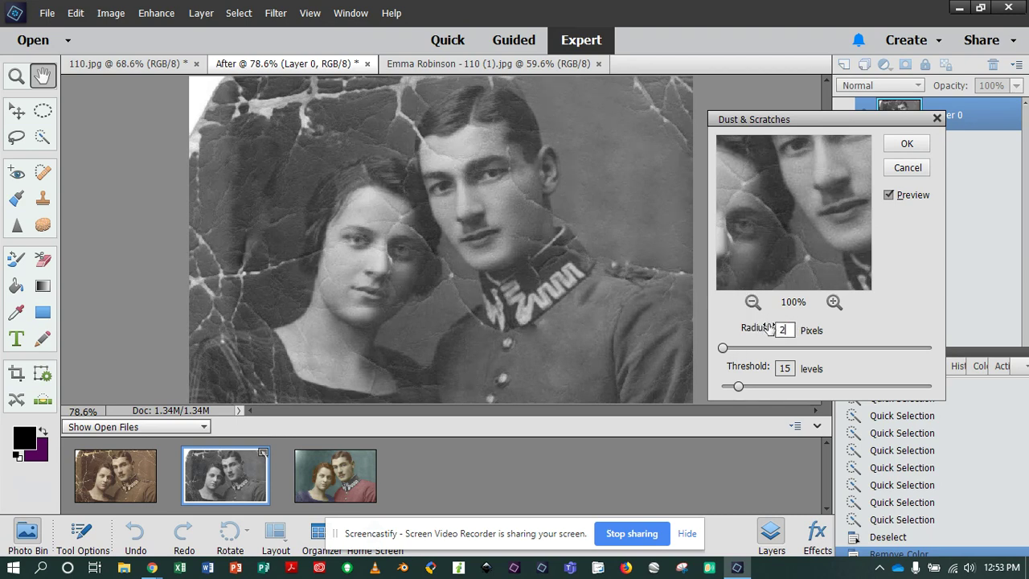
type("3")
mouse_move(804, 125)
left_mouse_down()
mouse_move(850, 114)
mouse_move(812, 117)
left_mouse_up()
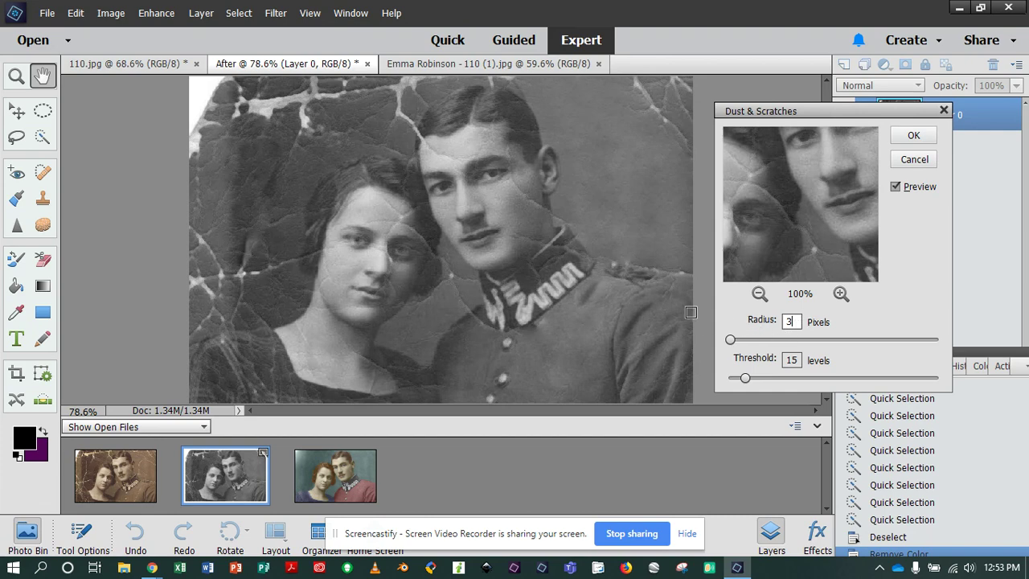
left_click_drag(746, 379, 739, 382)
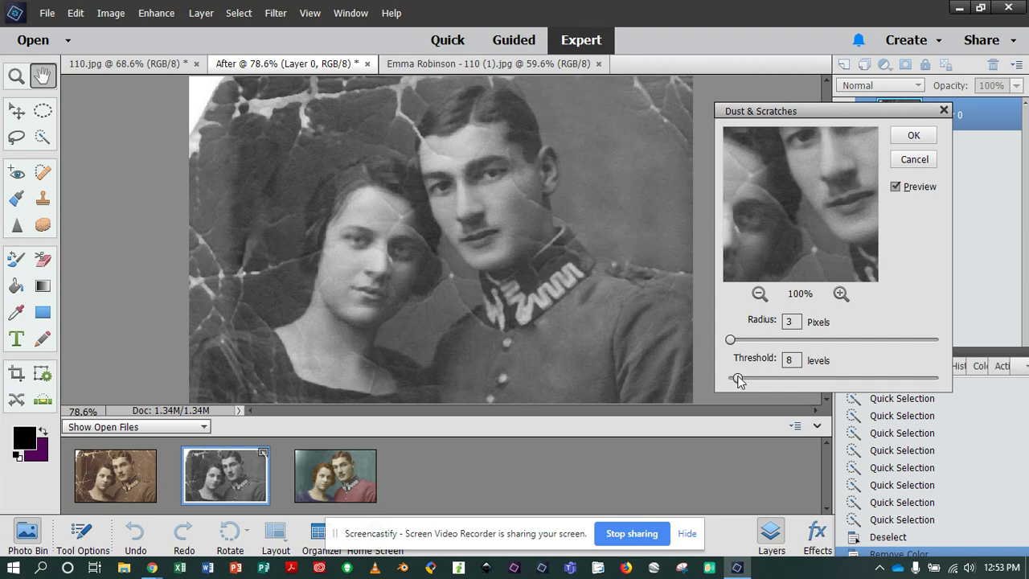
left_click_drag(733, 338, 733, 339)
left_click(788, 322)
type("2")
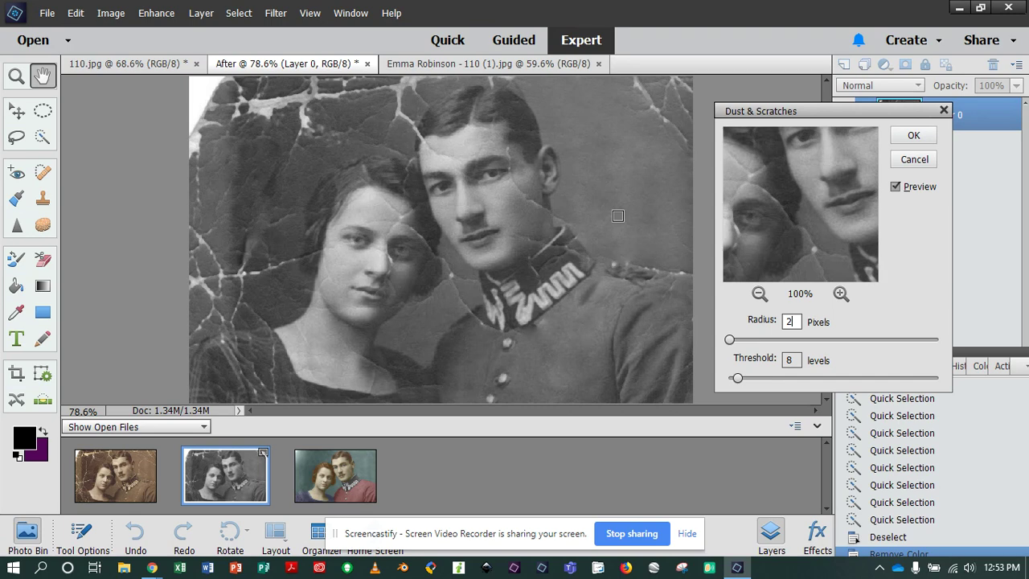
left_click(914, 135)
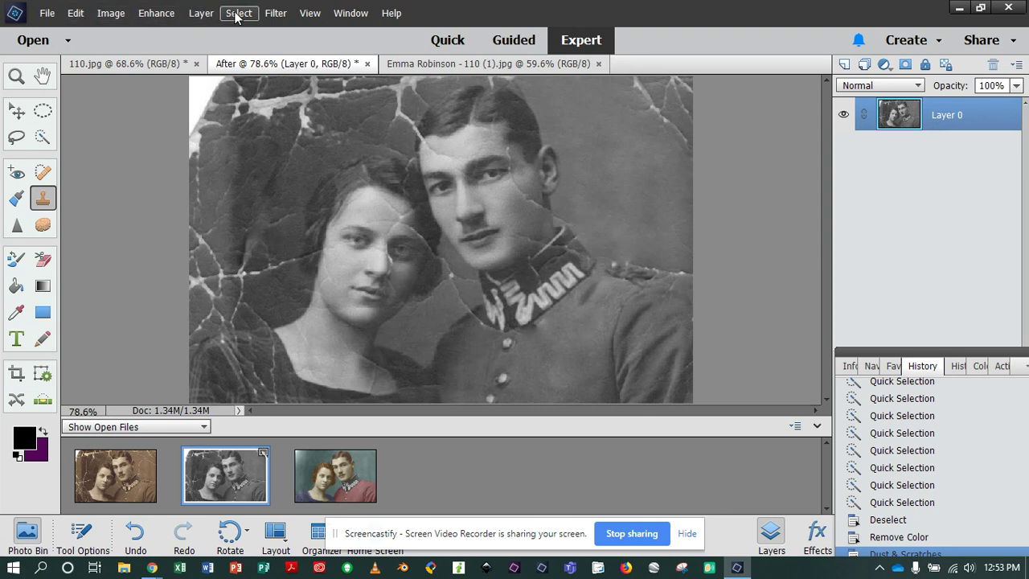
Apply Surface Blur to the grayscale portrait at Radius 11 pixels and Threshold 2 levels
left_click(276, 13)
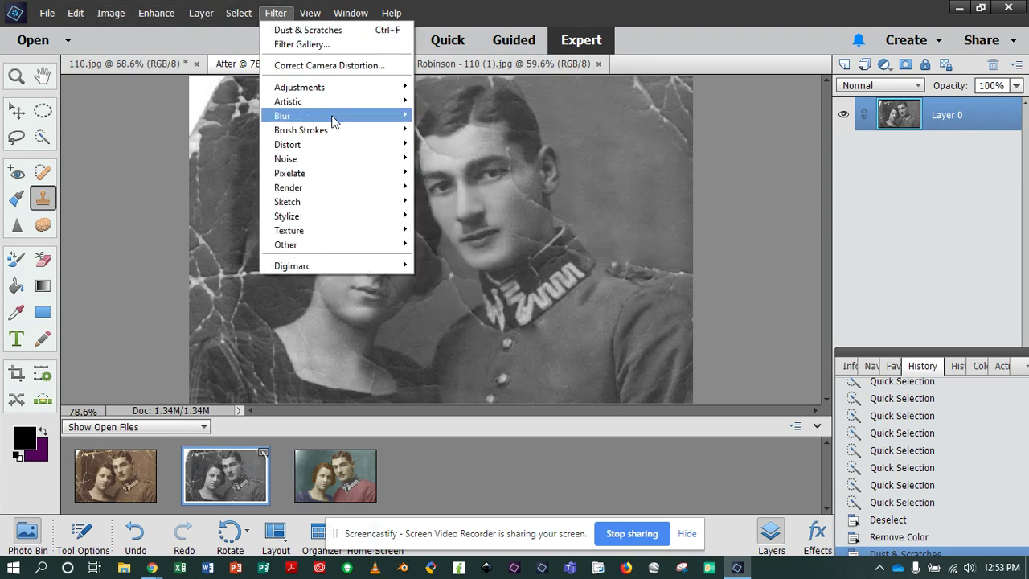
mouse_move(333, 117)
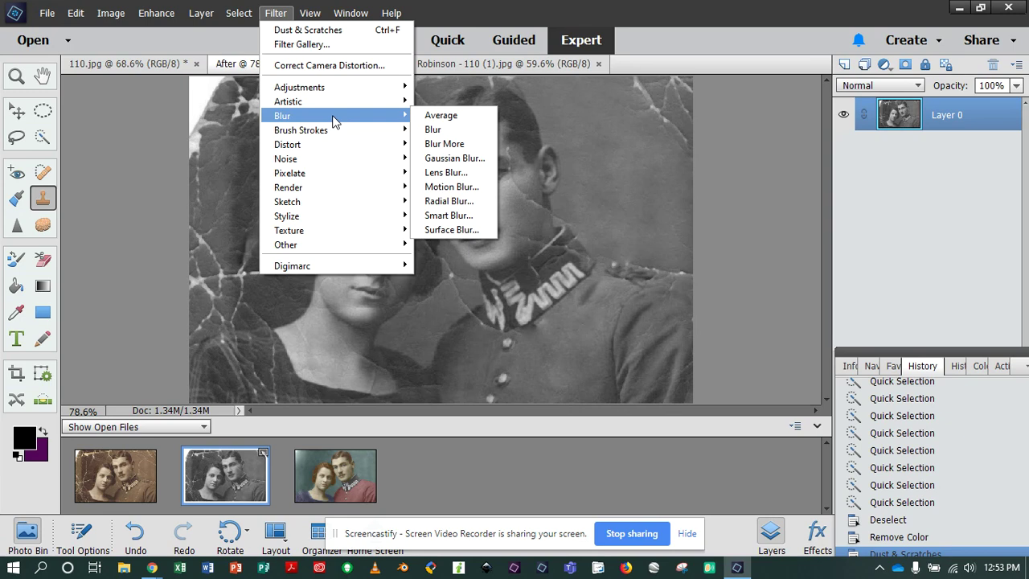
left_click(452, 231)
left_click_drag(503, 90, 730, 100)
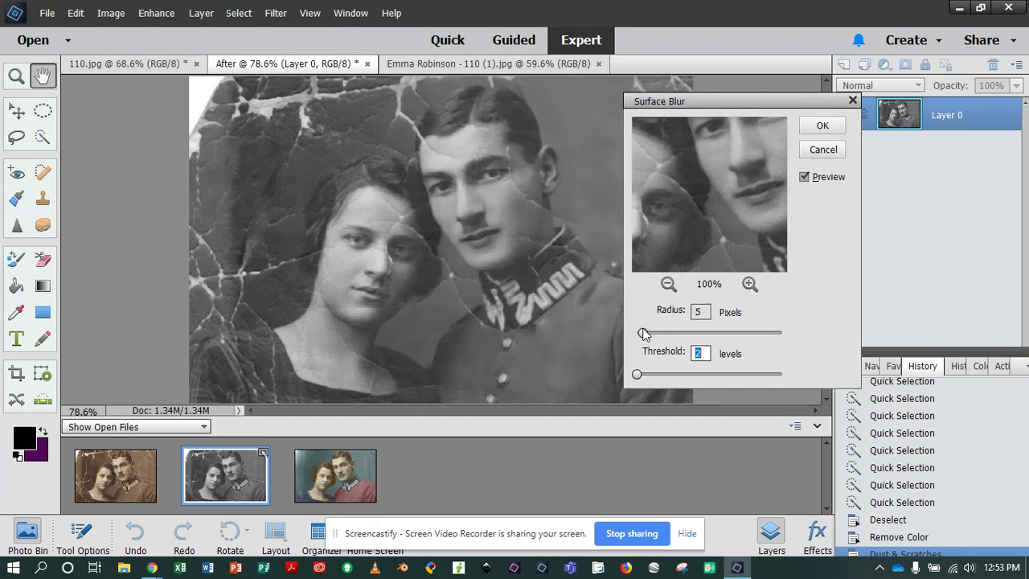
left_click_drag(646, 336, 669, 333)
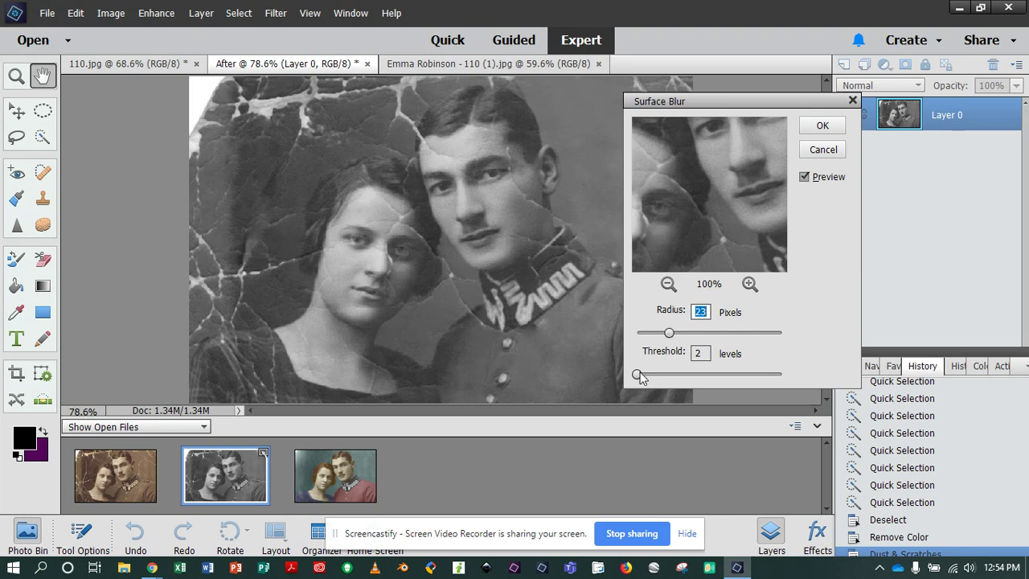
left_click_drag(638, 375, 643, 376)
left_click_drag(669, 333, 661, 333)
left_click_drag(641, 374, 641, 377)
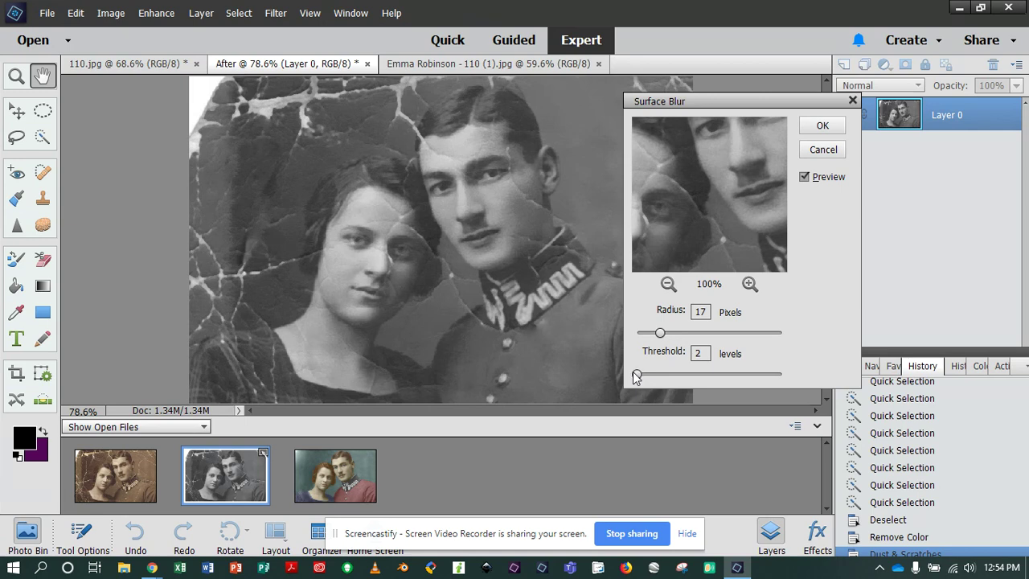
mouse_move(656, 333)
left_mouse_down()
mouse_move(722, 341)
mouse_move(639, 336)
mouse_move(652, 336)
left_mouse_up()
left_click(822, 126)
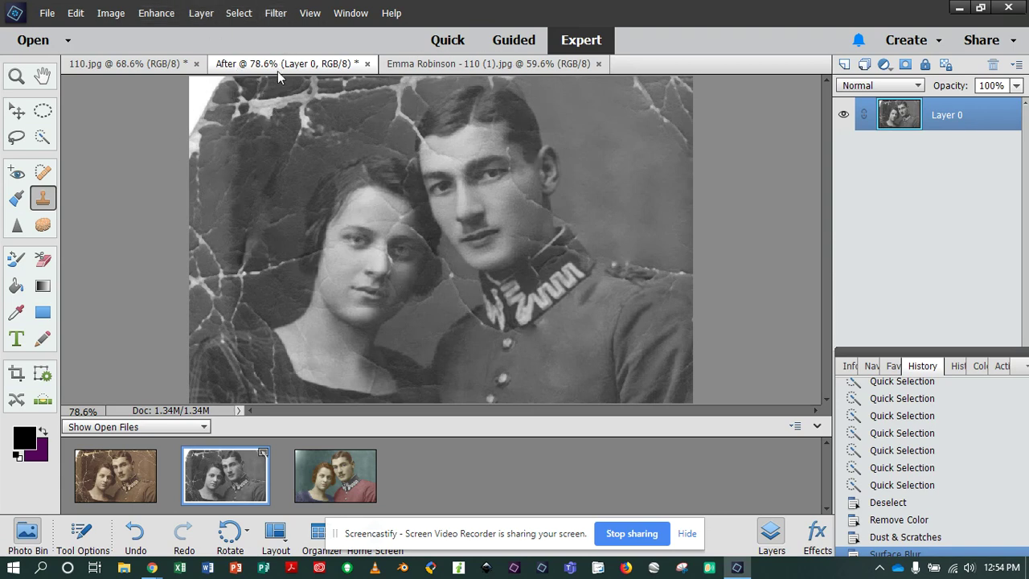
Spot-heal the cracks in the upper-right background and along the right edge by the man's shoulder
left_click(43, 172)
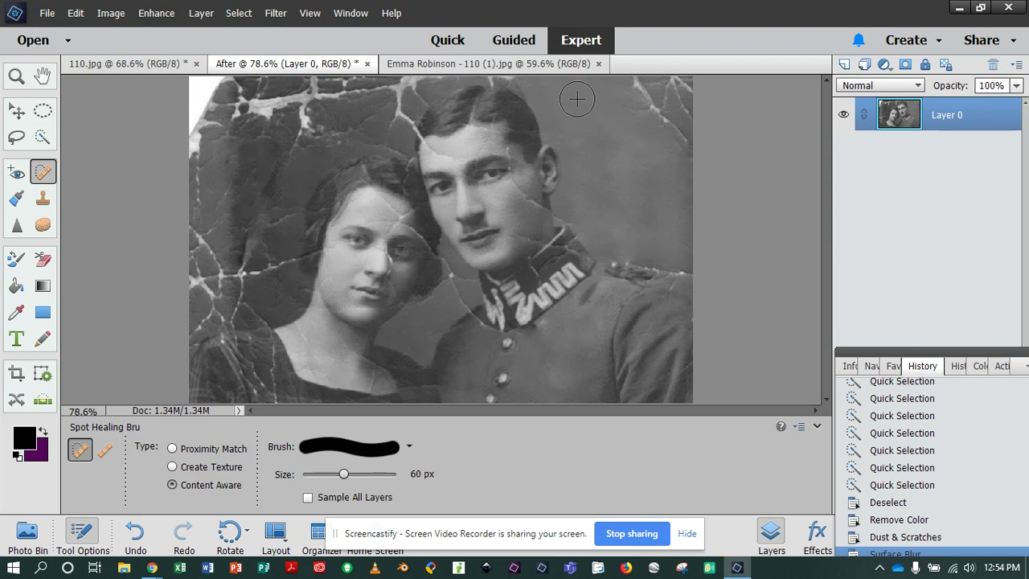
left_click_drag(594, 100, 639, 123)
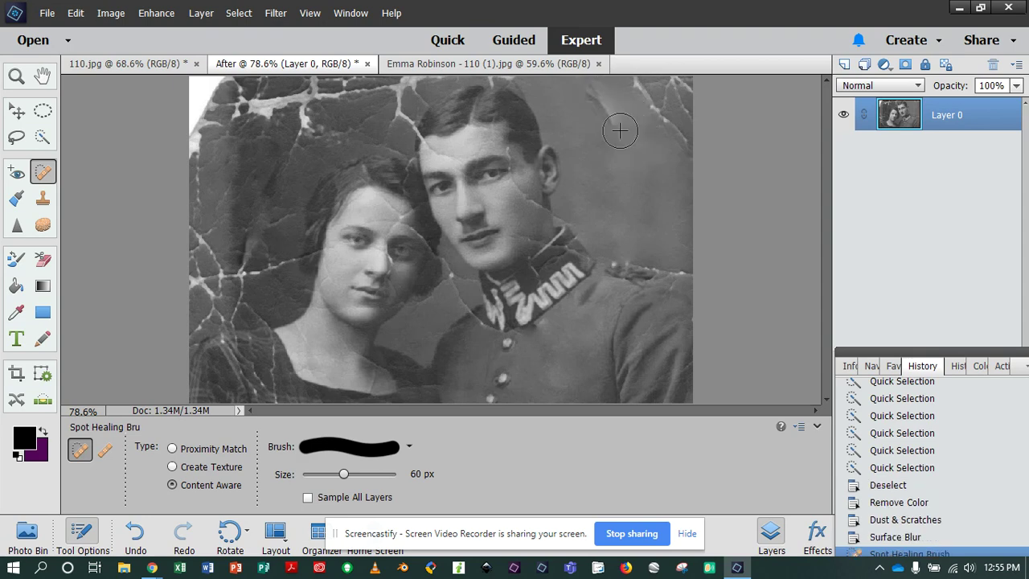
left_click_drag(585, 94, 609, 125)
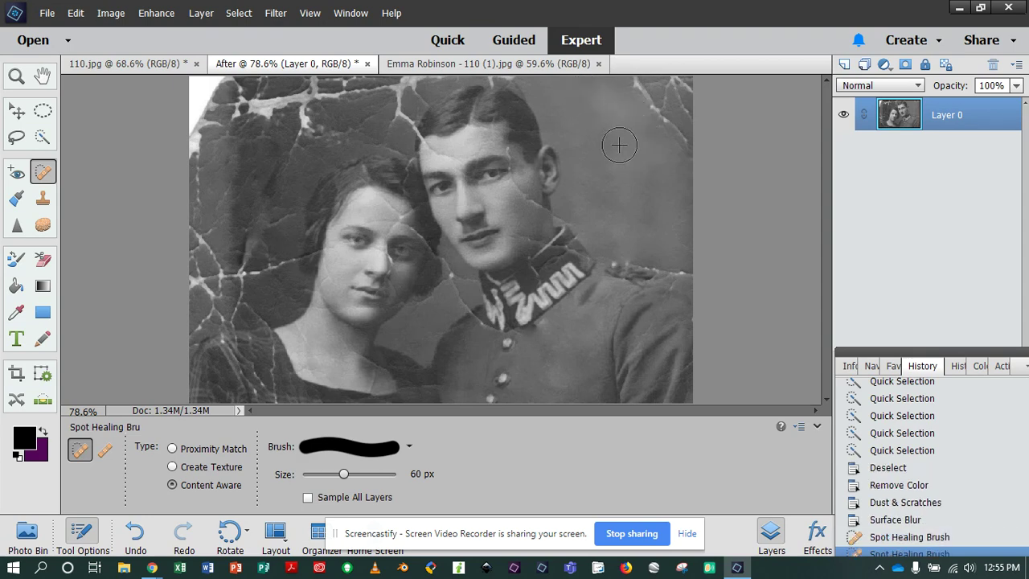
left_click_drag(629, 85, 680, 146)
mouse_move(661, 95)
left_mouse_down()
mouse_move(680, 113)
mouse_move(686, 89)
left_mouse_up()
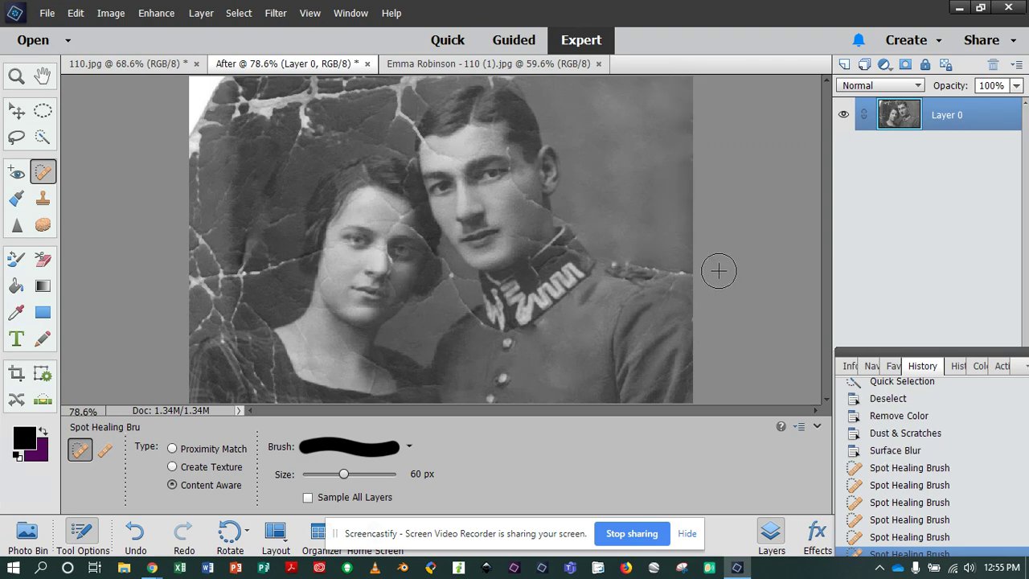
left_click_drag(690, 125, 695, 158)
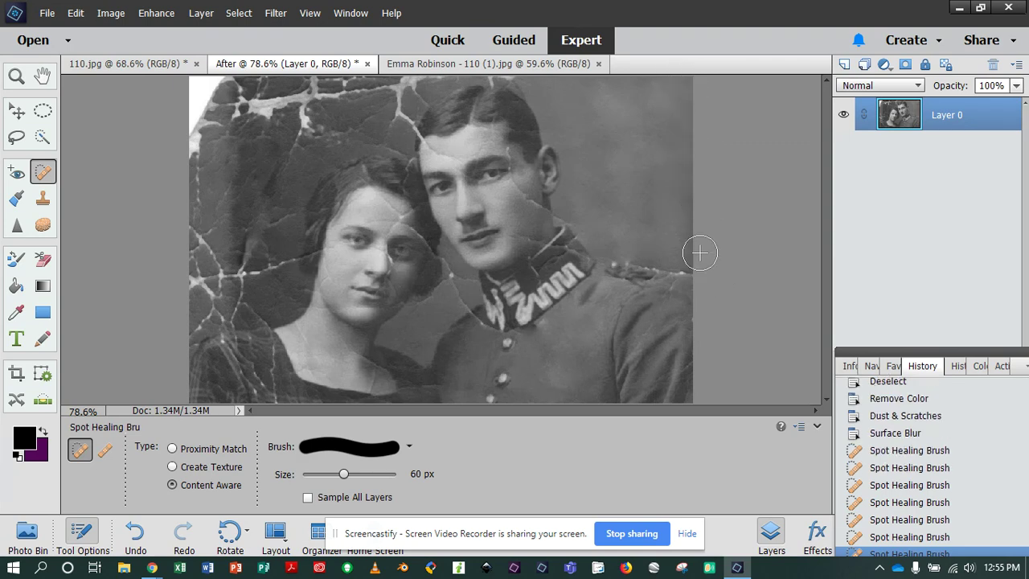
left_click_drag(667, 201, 697, 244)
left_click_drag(599, 208, 691, 245)
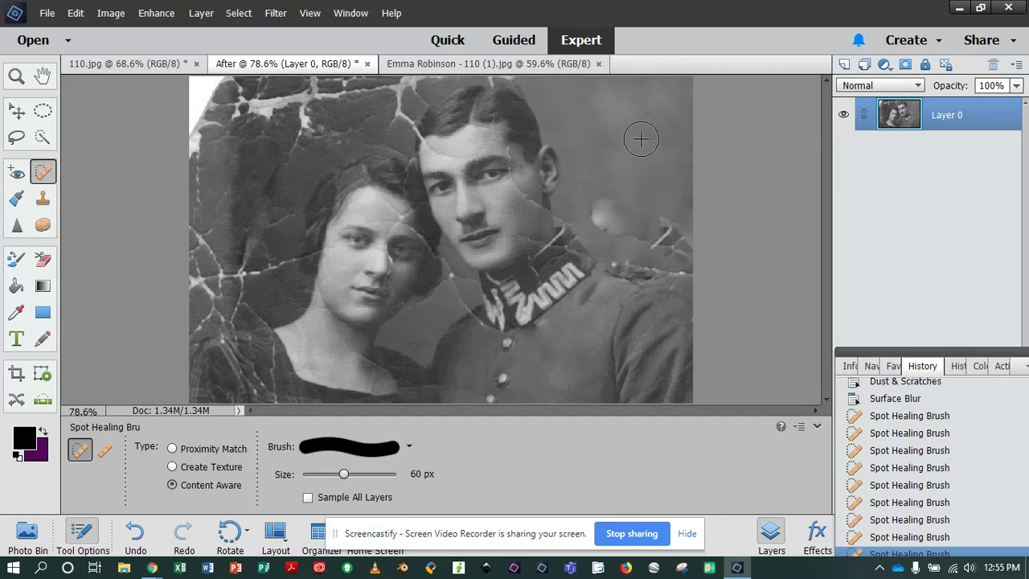
mouse_move(593, 161)
left_mouse_down()
mouse_move(605, 201)
mouse_move(634, 228)
mouse_move(697, 244)
left_mouse_up()
left_click_drag(593, 161, 595, 172)
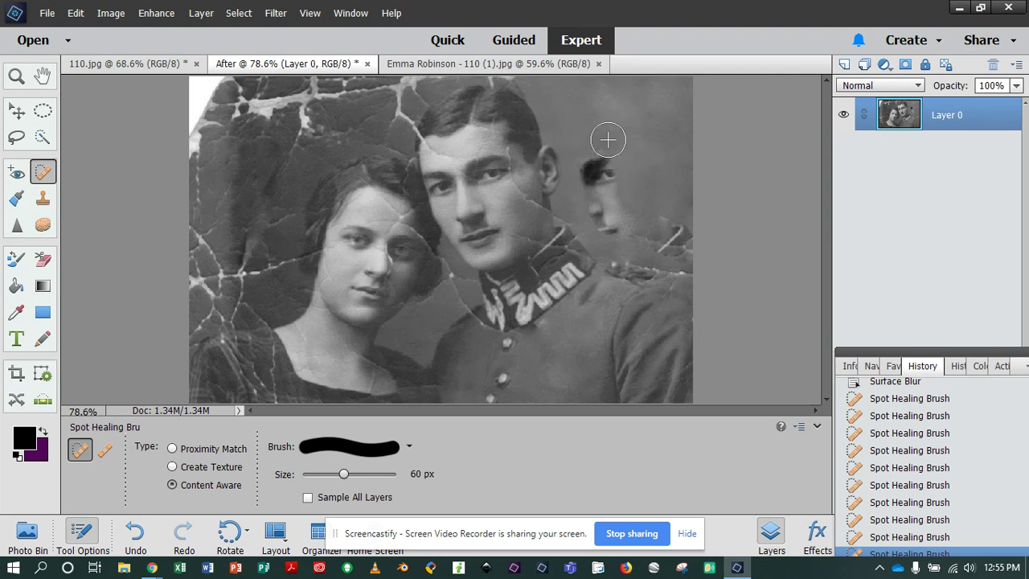
Undo the last two spot heals and switch to the Healing Brush
left_click(136, 532)
left_click(135, 532)
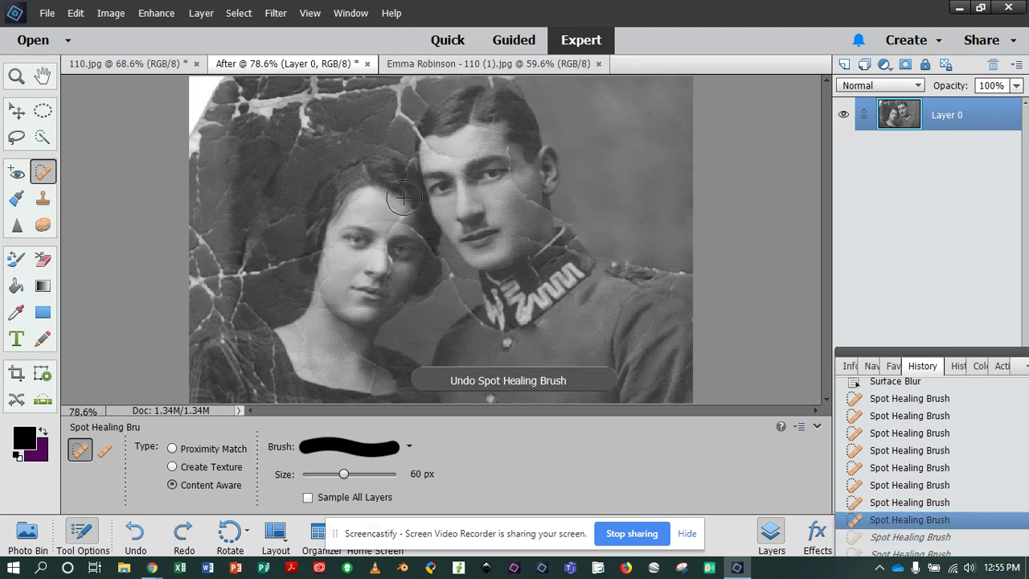
left_click(105, 451)
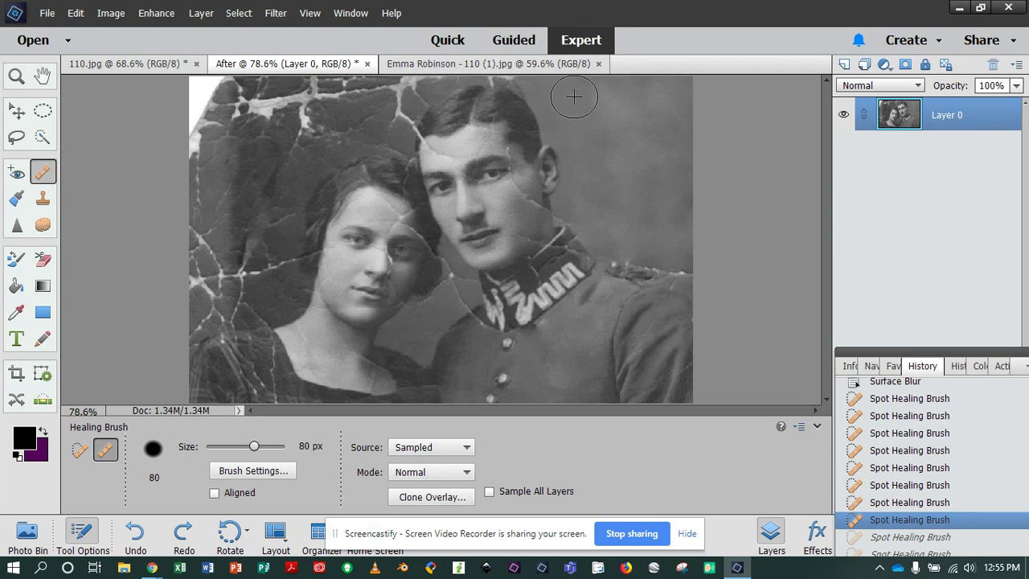
Heal the cracks beside the man's ear and across his cheek and eye
left_click_drag(579, 202, 583, 210)
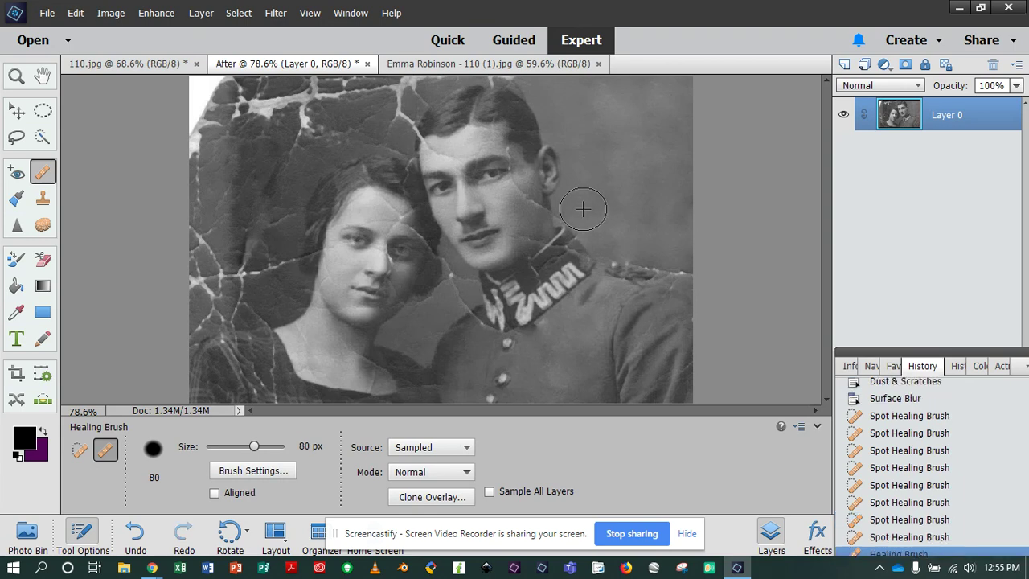
left_click(583, 208)
mouse_move(543, 168)
left_mouse_down()
mouse_move(501, 200)
mouse_move(510, 208)
mouse_move(499, 197)
mouse_move(533, 203)
mouse_move(496, 207)
mouse_move(579, 185)
left_mouse_up()
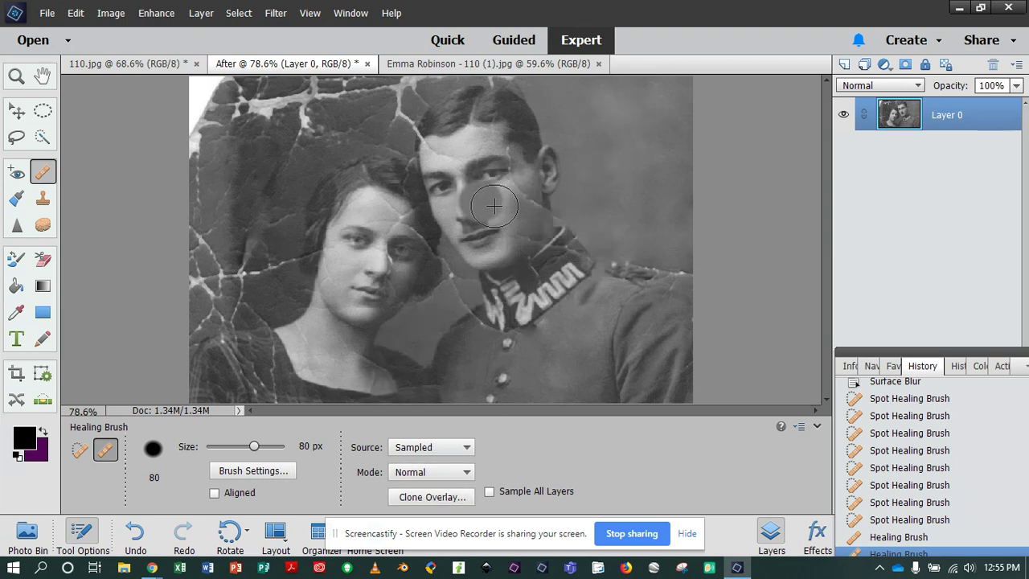
Set Clone Overlay opacity to 62% and dab-heal the background at the man's upper right
left_click(434, 497)
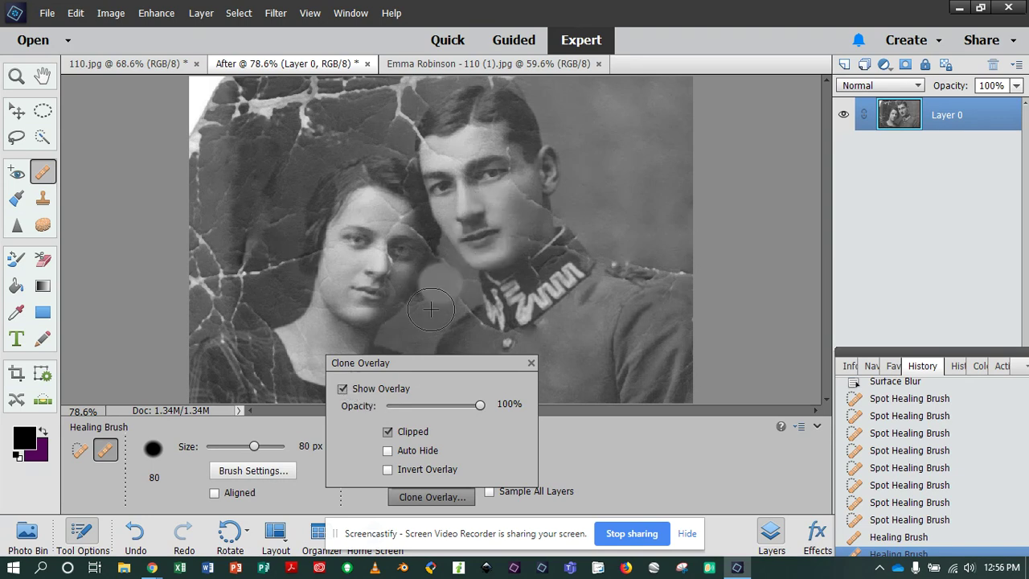
left_click(460, 406)
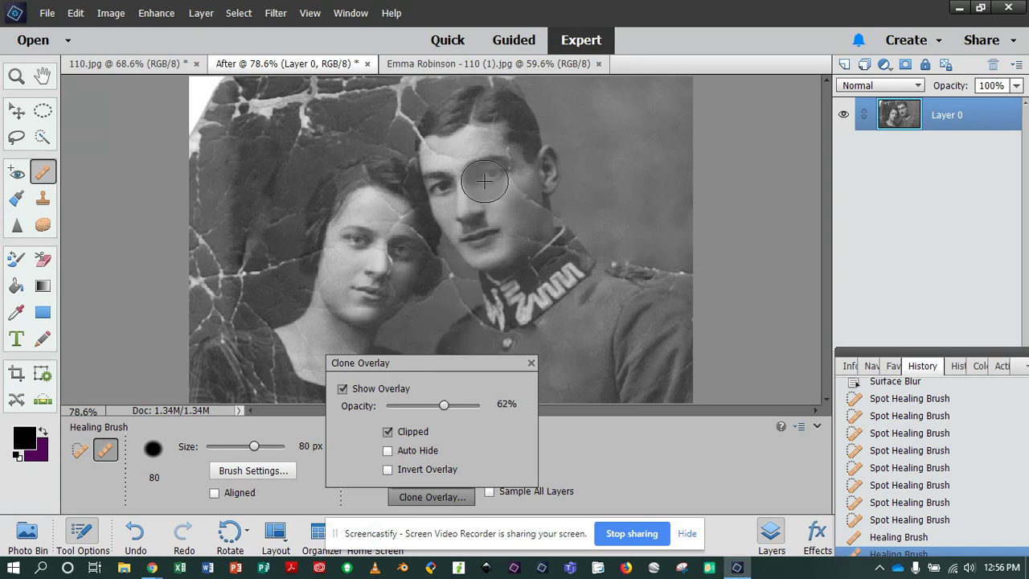
left_click(611, 99)
left_click(614, 103)
left_click(652, 104)
left_click(644, 127)
left_click(629, 140)
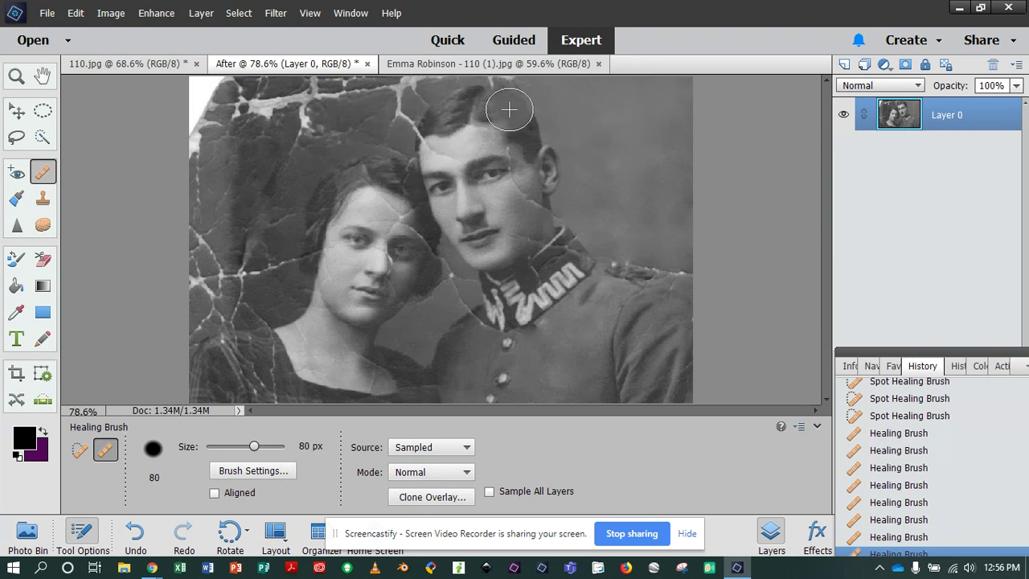
Heal the man's hair with a 40 px Healing Brush, sample his cheek, and drop to 20 px
key("bracketleft")
key("bracketleft")
key("bracketleft")
key("bracketleft")
key("bracketleft")
key("bracketleft")
key("bracketleft")
key("bracketleft")
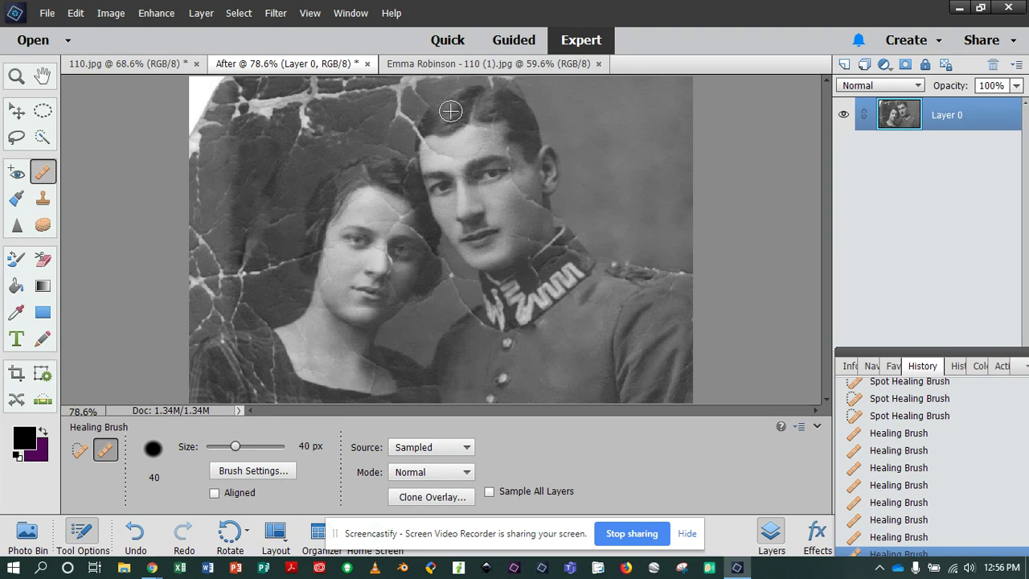
left_click_drag(493, 112, 515, 104)
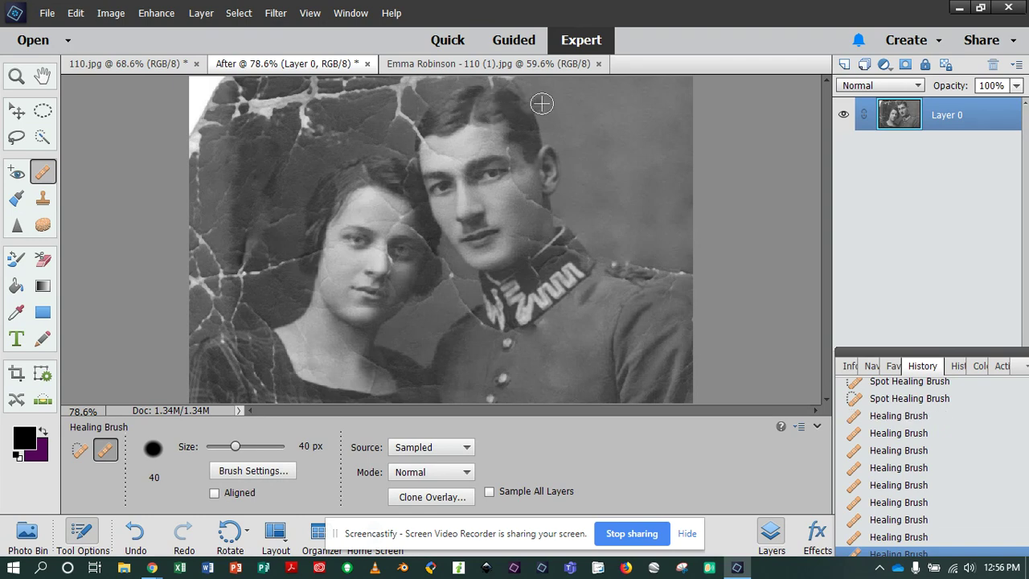
left_click(494, 112)
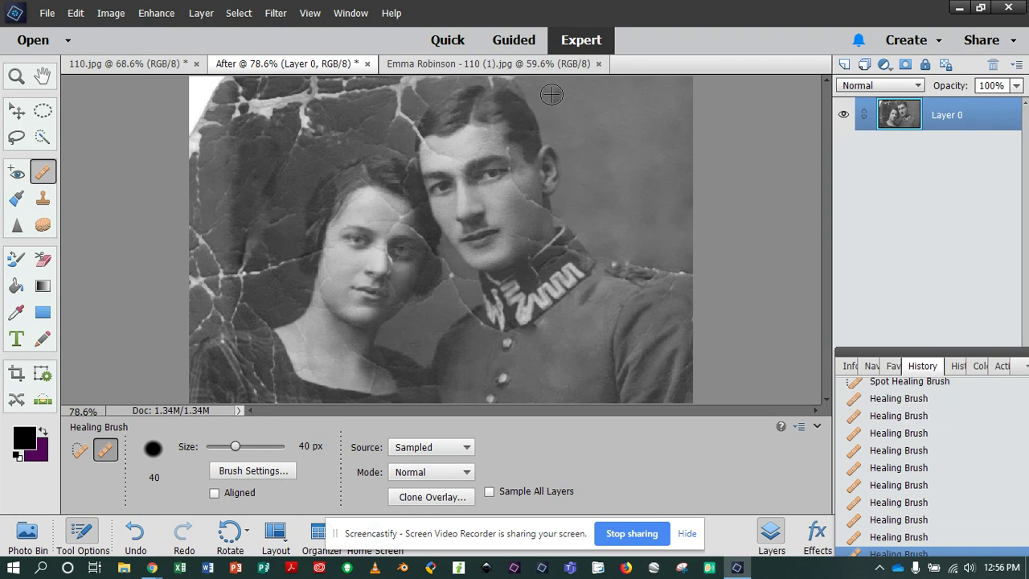
left_click_drag(492, 98, 552, 106)
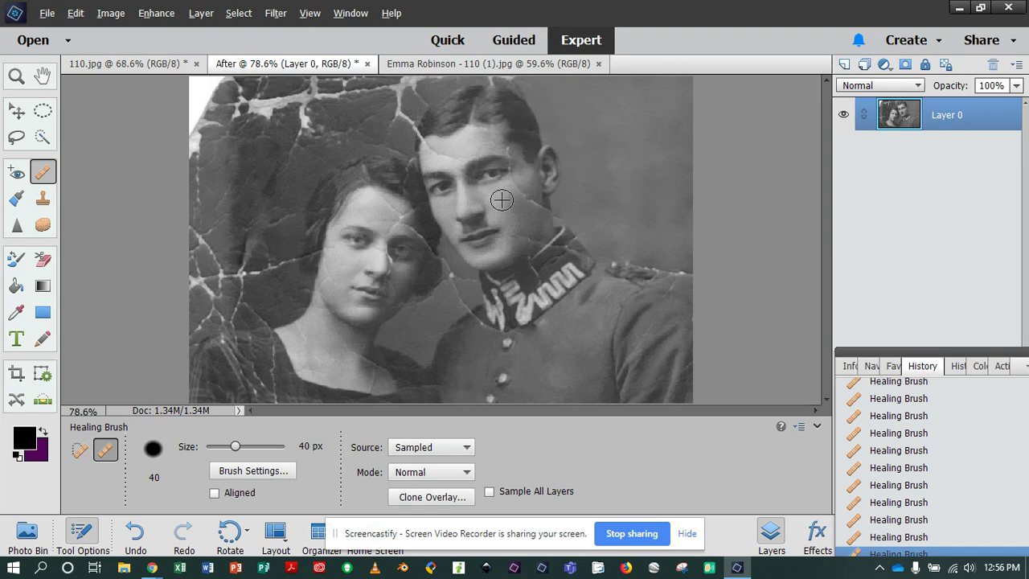
key("alt")
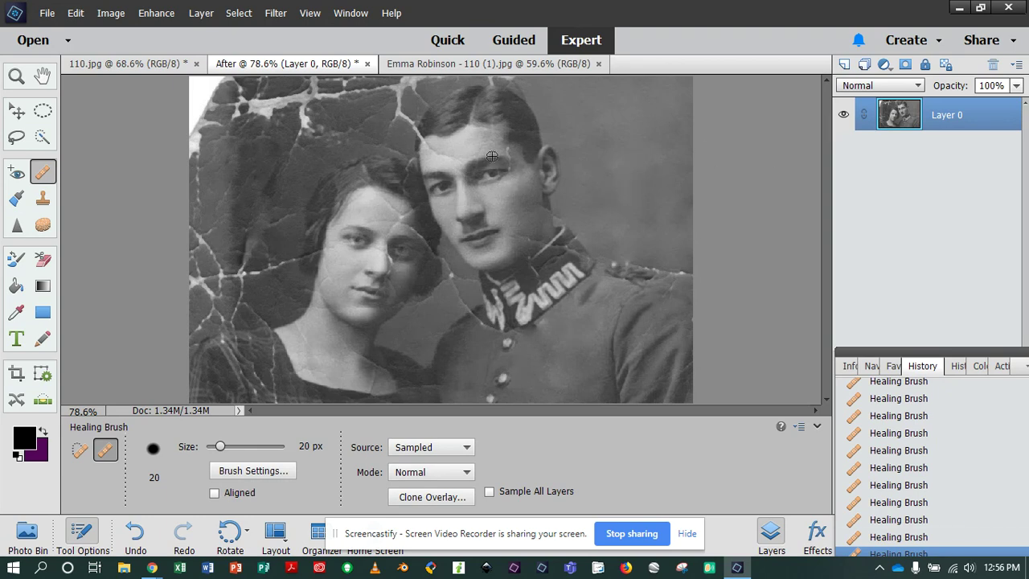
Zoom in and out to inspect the man's face and collar, ending on an enlarged view of the couple
scroll(536, 203, "up", 5)
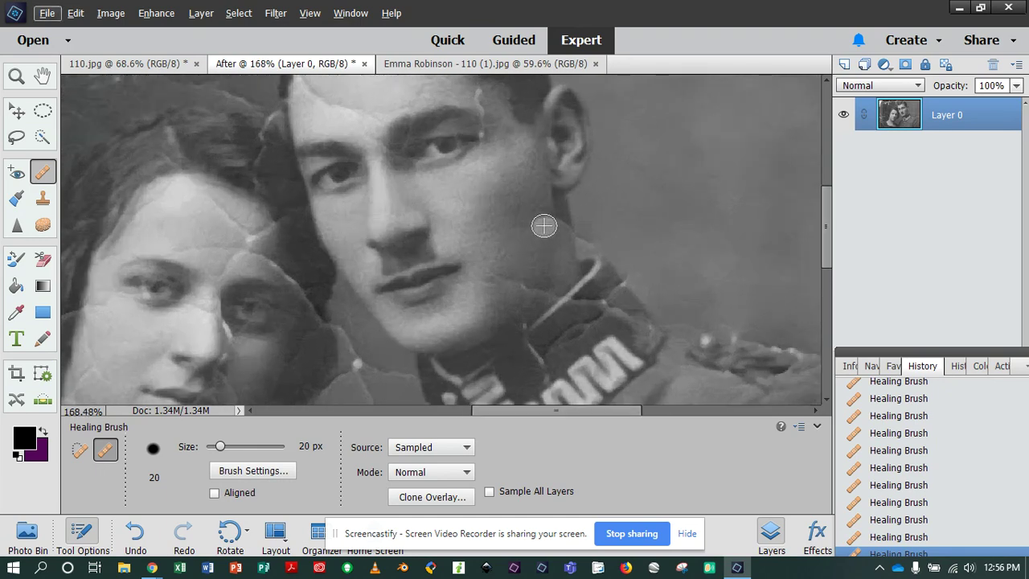
scroll(480, 188, "down", 2)
scroll(514, 194, "up", 2)
scroll(526, 196, "up", 2)
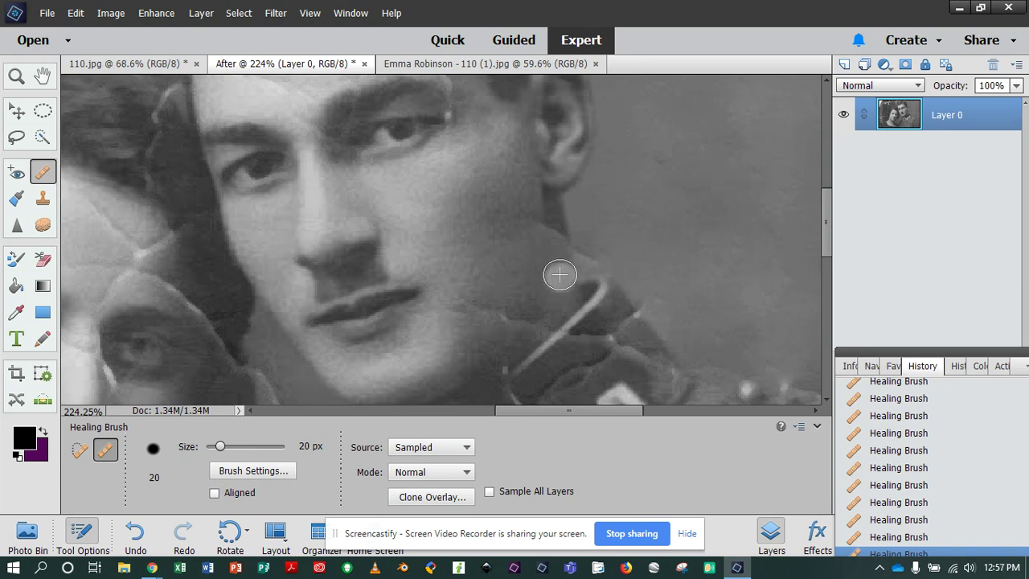
scroll(547, 246, "down", 3)
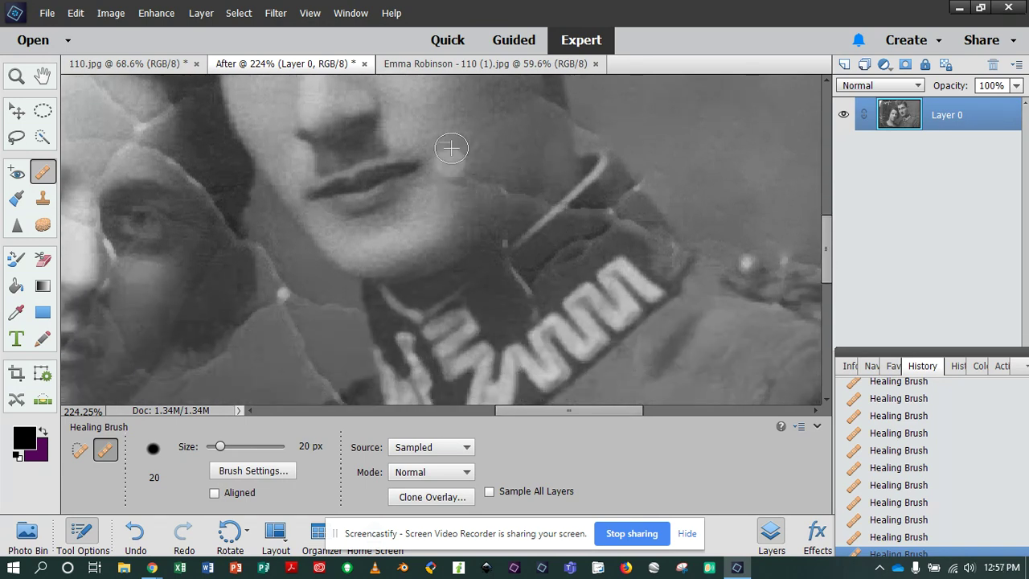
scroll(451, 157, "up", 1)
scroll(487, 132, "up", 2)
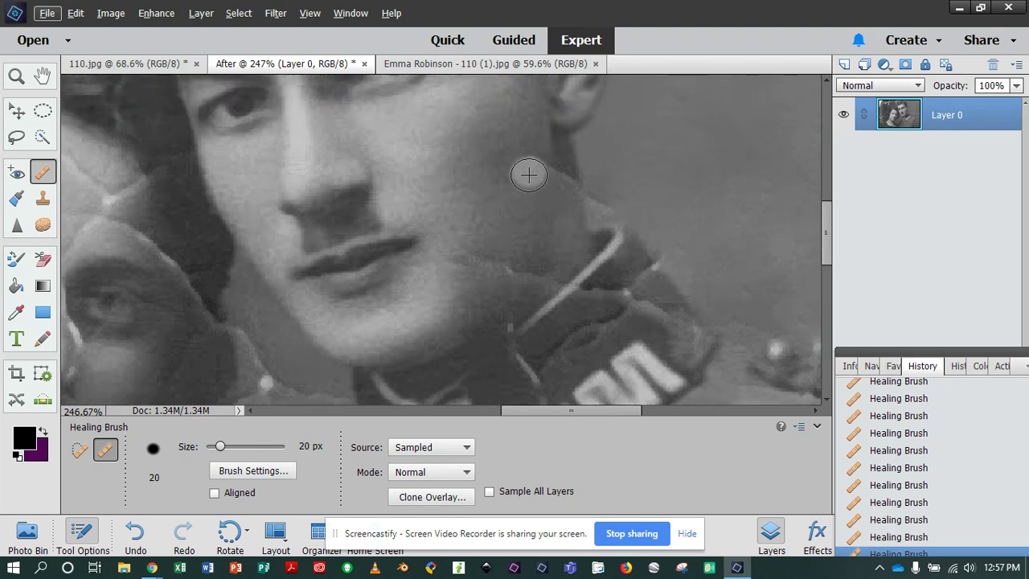
scroll(529, 193, "down", 4)
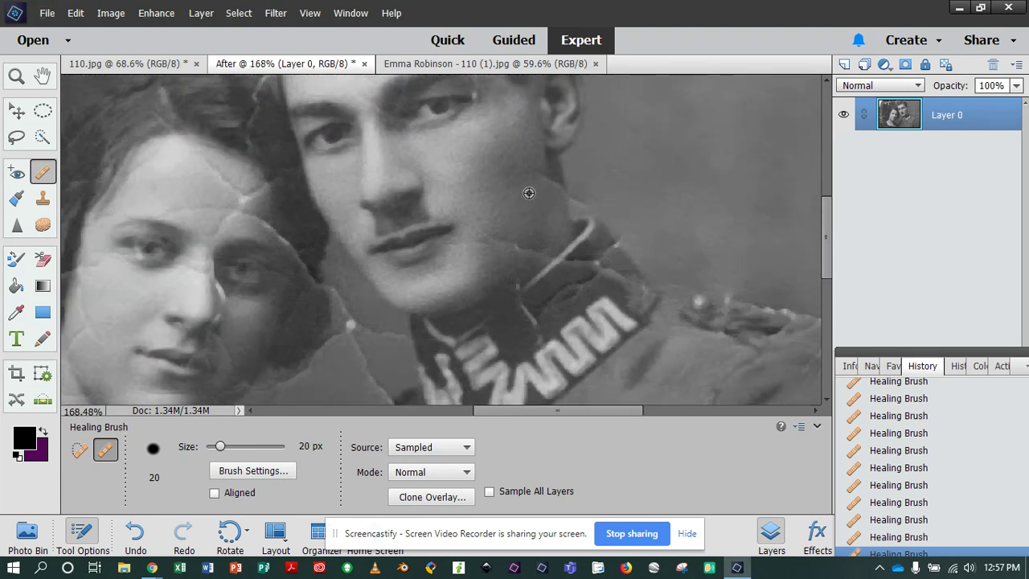
scroll(530, 193, "down", 2)
scroll(538, 190, "up", 1)
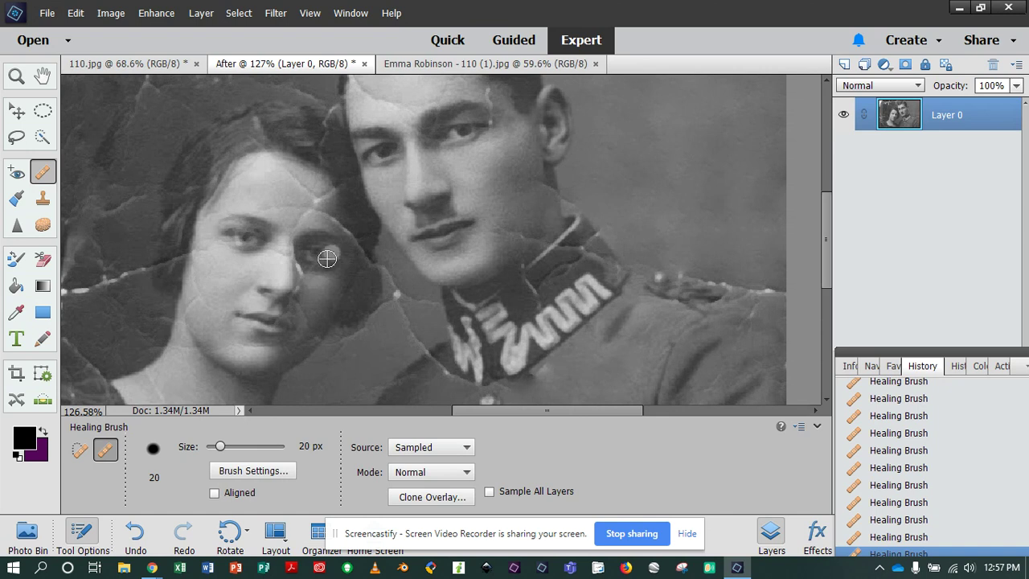
scroll(362, 209, "up", 3)
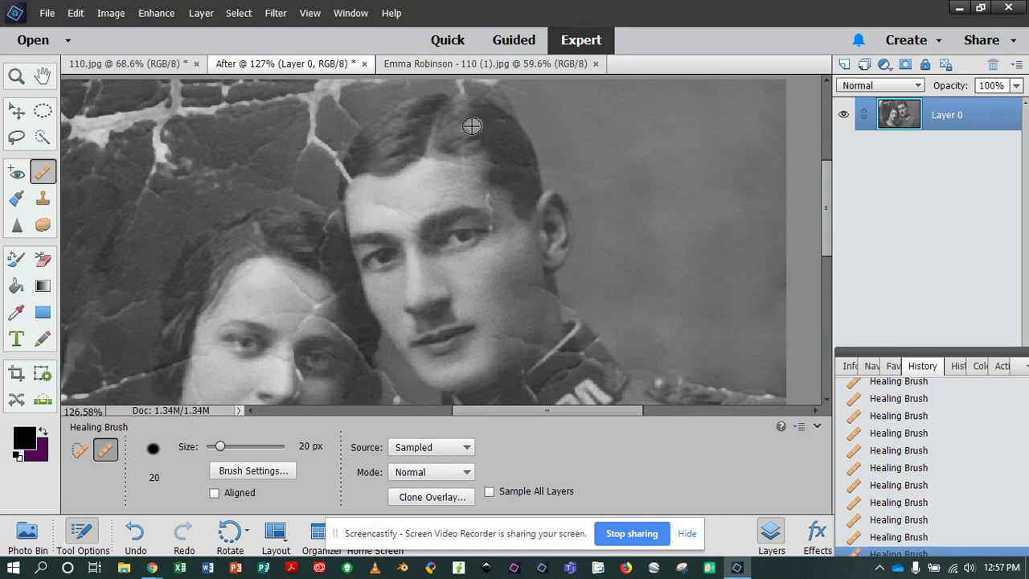
Set the Clone Stamp to 50 px at 46% opacity and adjust the Clone Overlay opacity
left_click(43, 198)
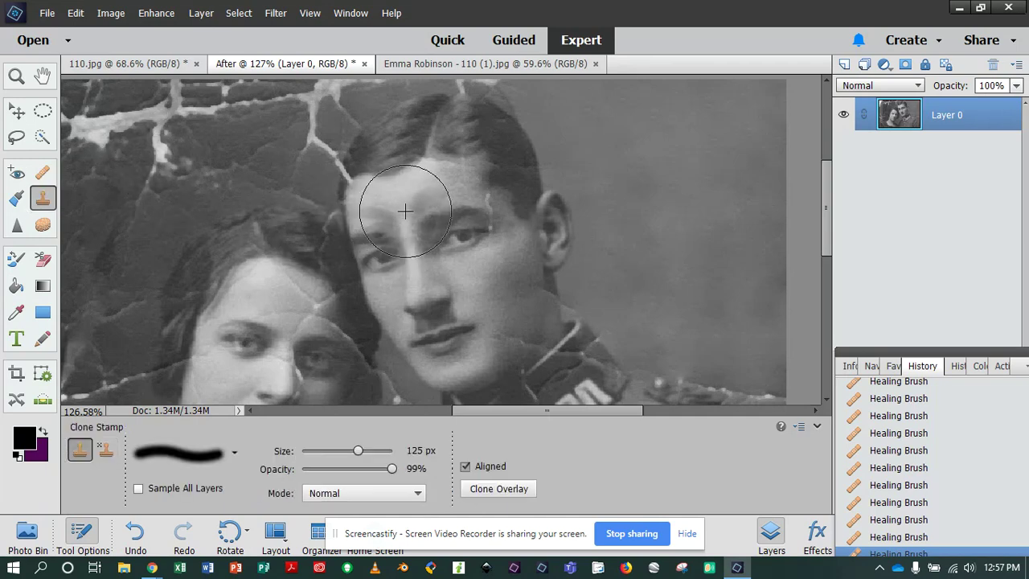
key("bracketleft")
key("bracketleft")
key("bracketleft")
key("bracketleft")
key("bracketleft")
key("bracketleft")
left_click_drag(348, 472, 351, 468)
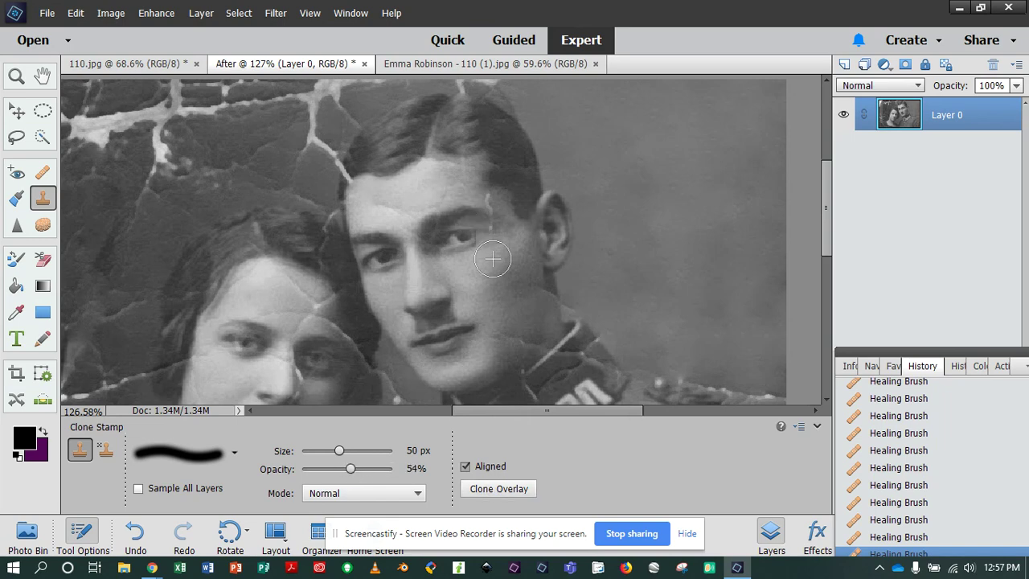
left_click(499, 488)
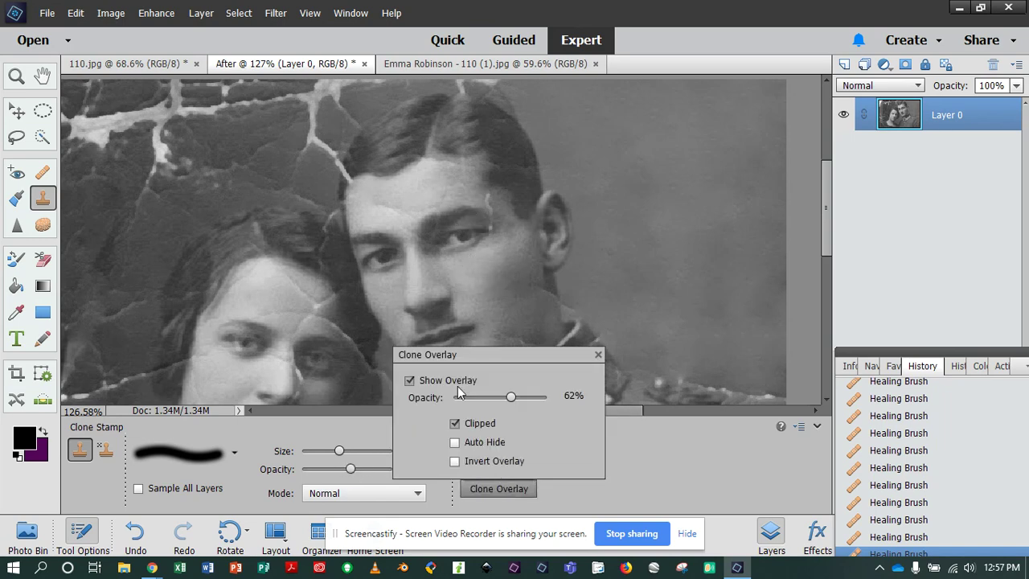
left_click_drag(540, 398, 549, 398)
scroll(587, 281, "up", 3)
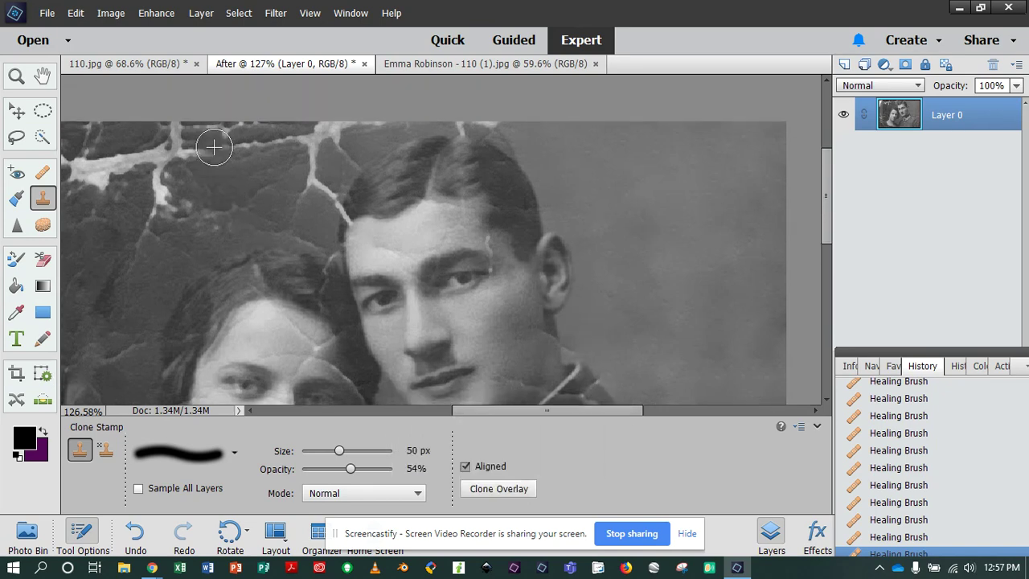
scroll(319, 190, "down", 1)
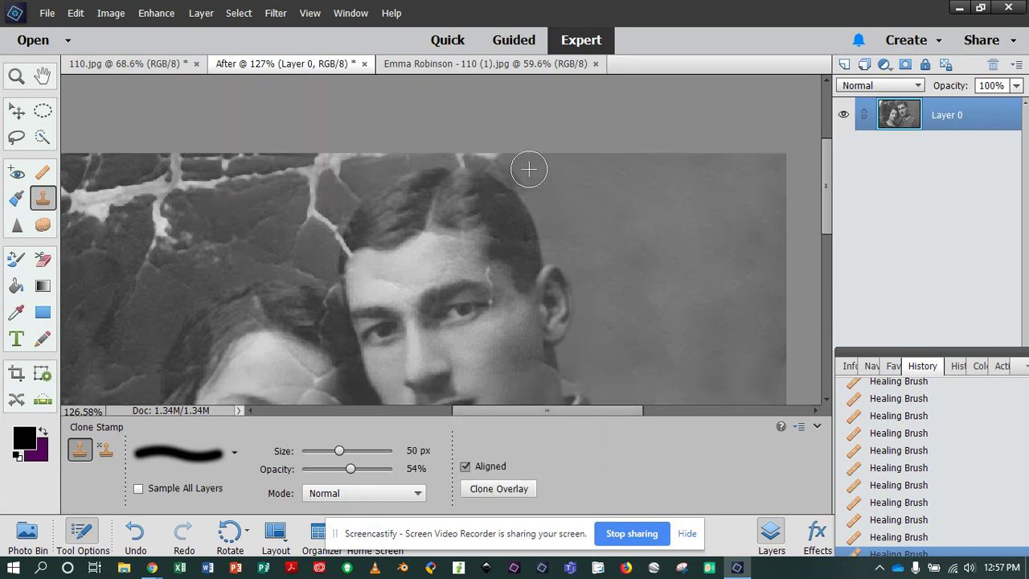
Clone clean background along the cracked top edge above the man's hair with a 35 px brush
key("bracketleft")
key("bracketleft")
key("bracketleft")
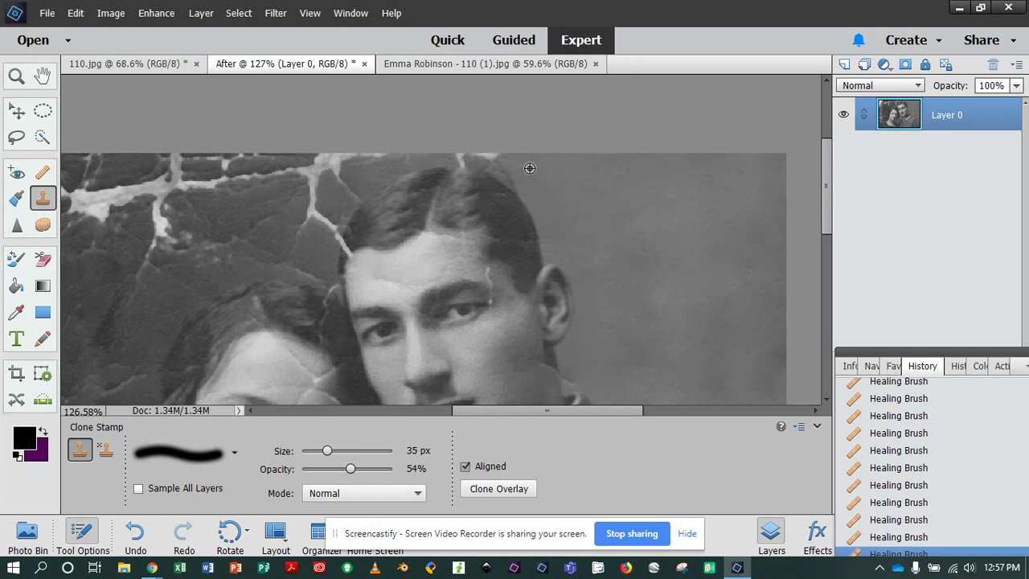
left_click(516, 166)
left_click(511, 164)
left_click(507, 163)
left_click(504, 163)
left_click(498, 160)
left_click(495, 162)
left_click(492, 163)
left_click(488, 160)
left_click(485, 159)
left_click(480, 157)
left_click(474, 156)
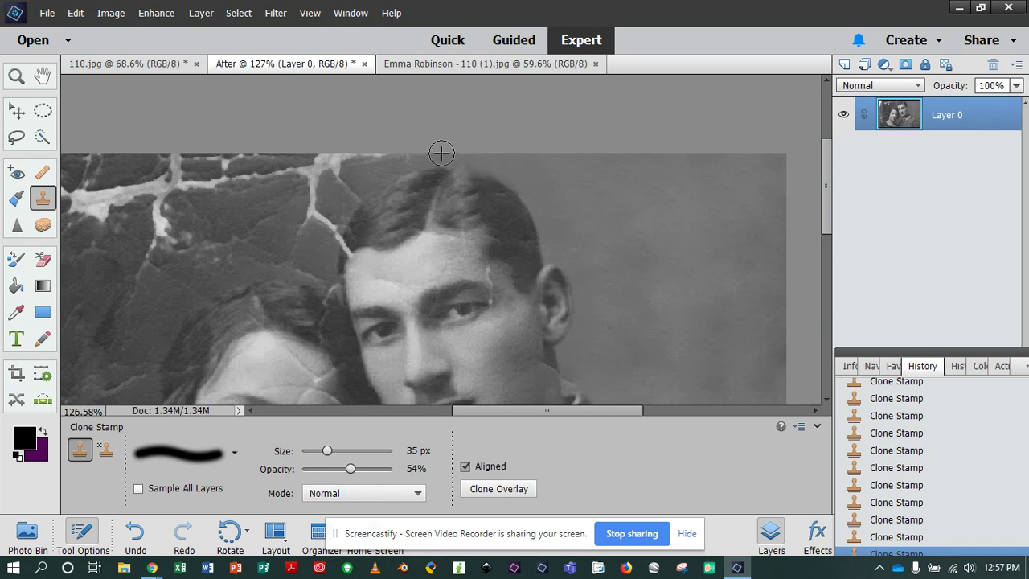
scroll(566, 161, "down", 5)
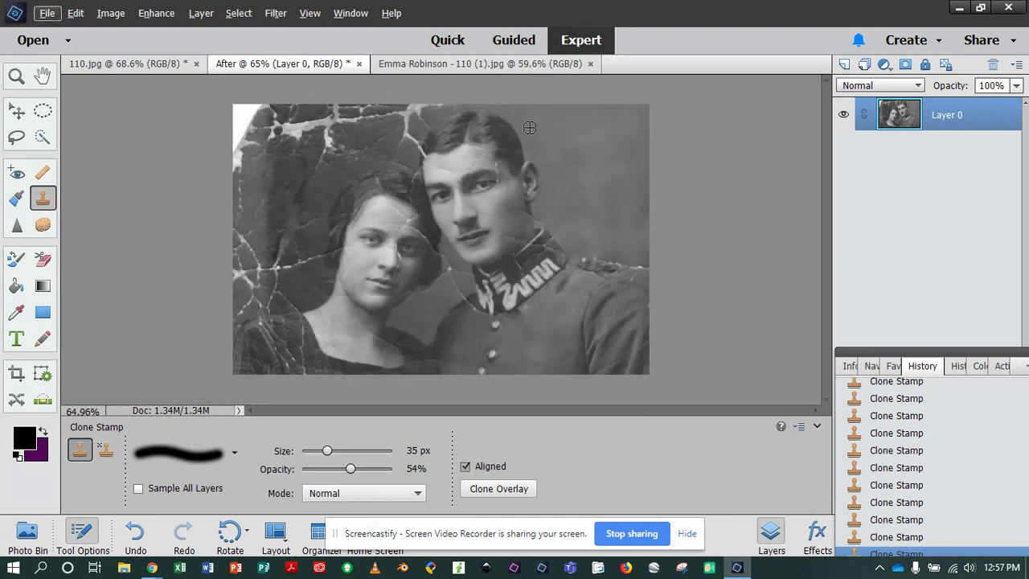
Clone-stamp over the cracks beside the man's collar, then switch to the original sepia 110.jpg
left_click(192, 452)
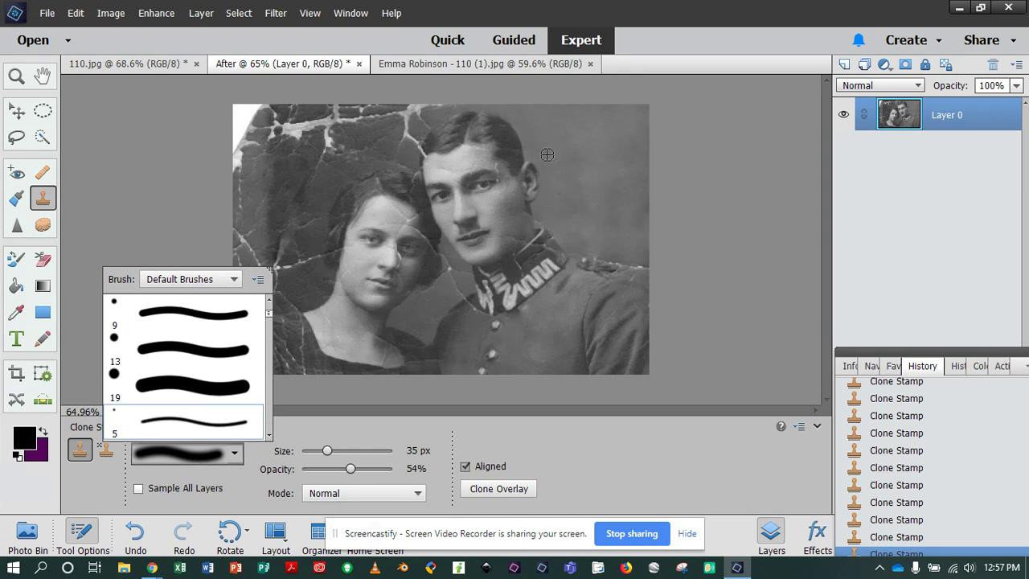
left_click(174, 237)
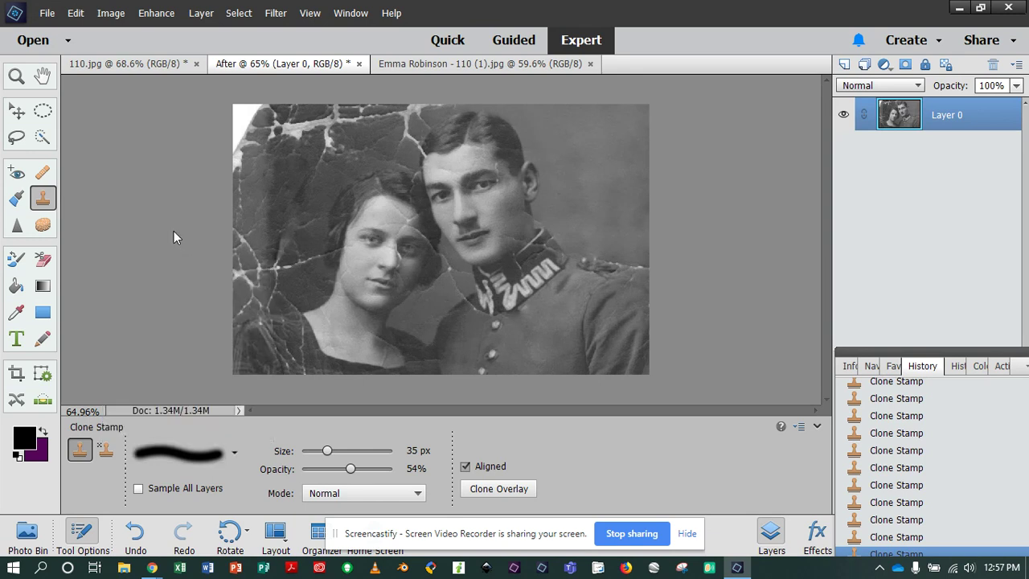
left_click(453, 271)
left_click_drag(457, 286, 448, 298)
left_click(28, 532)
left_click(105, 490)
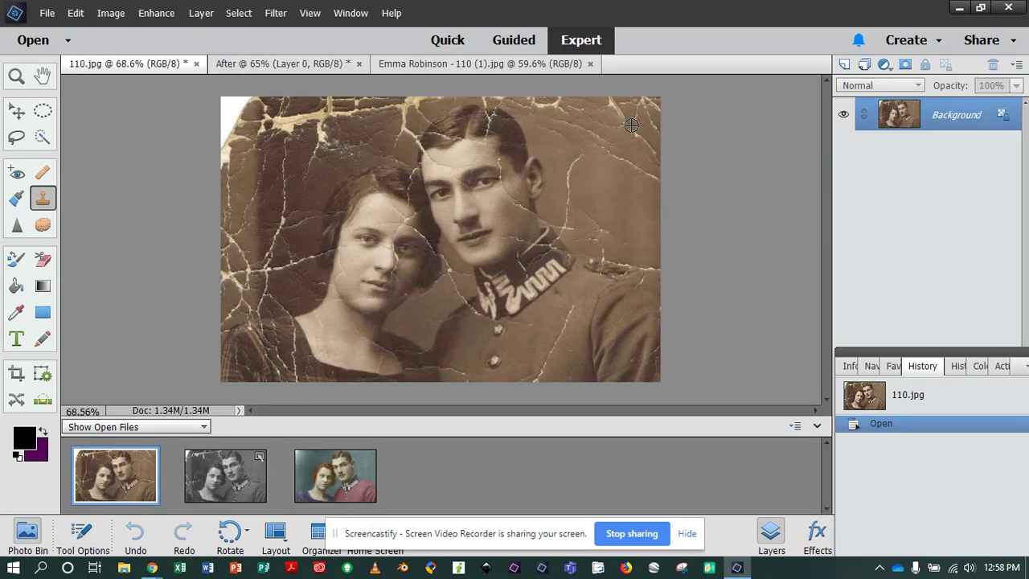
Alternate twice between the original 110.jpg and the retouched After copy, finishing on After
left_click(234, 491)
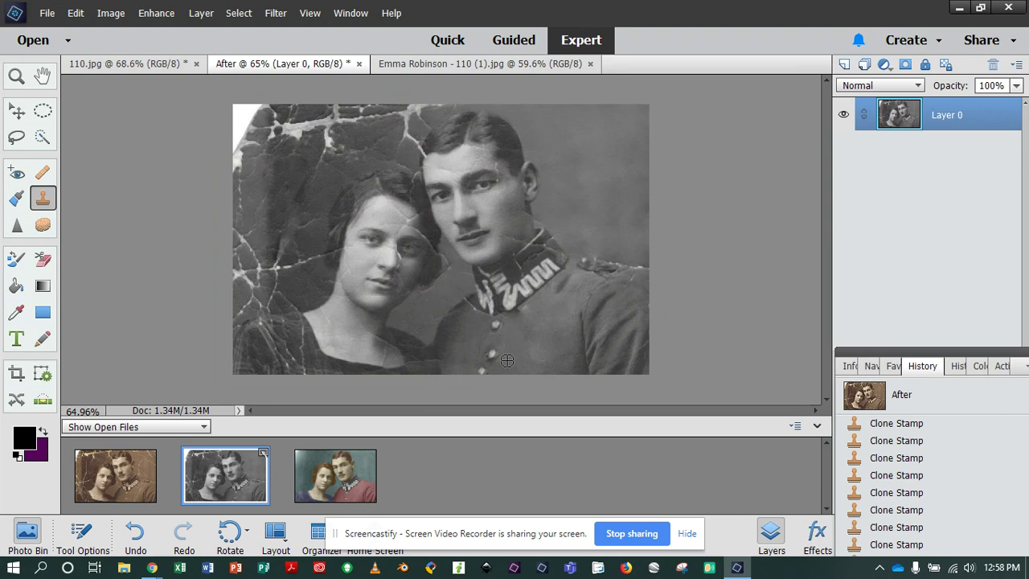
left_click(111, 492)
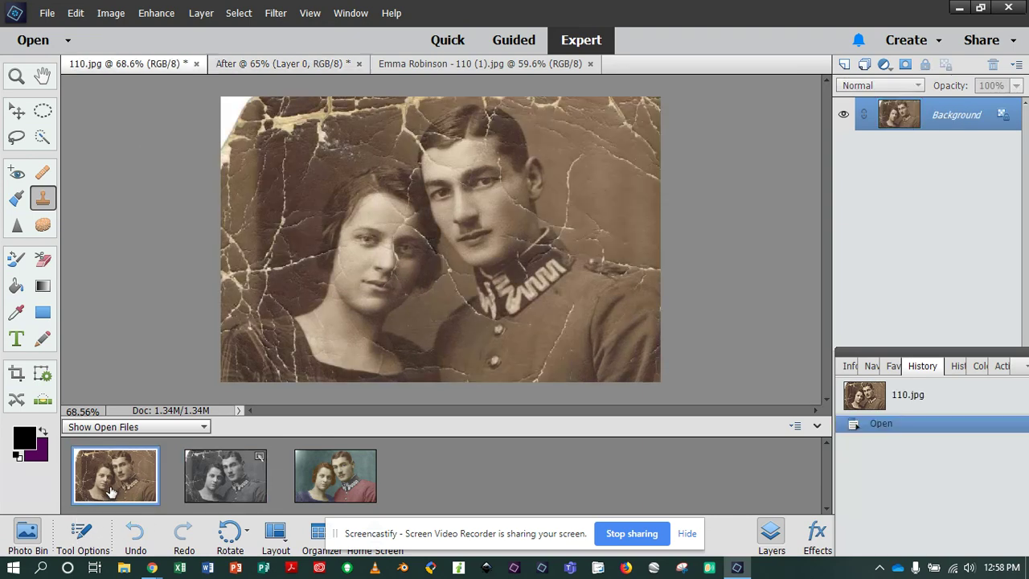
left_click(214, 488)
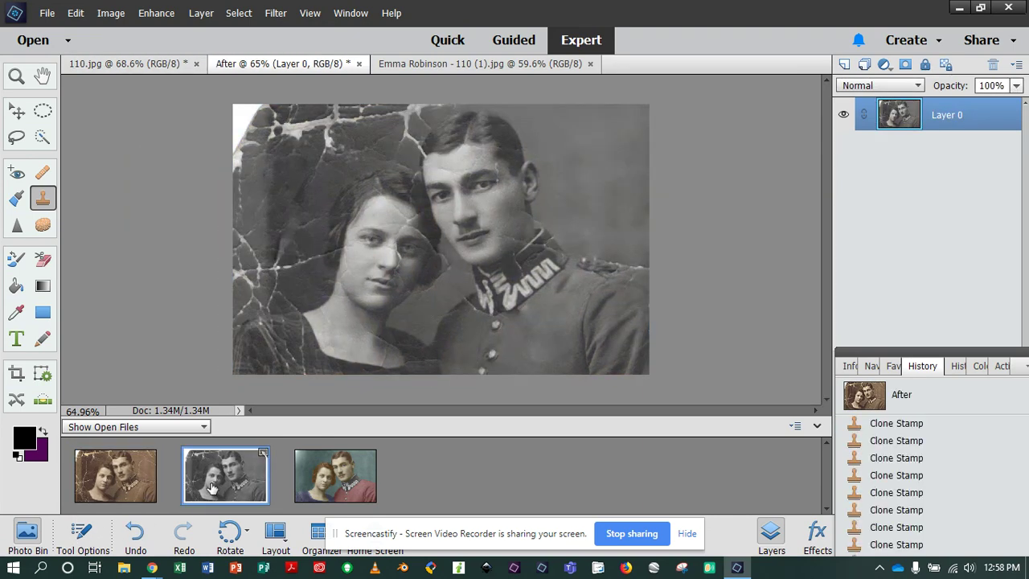
left_click(119, 480)
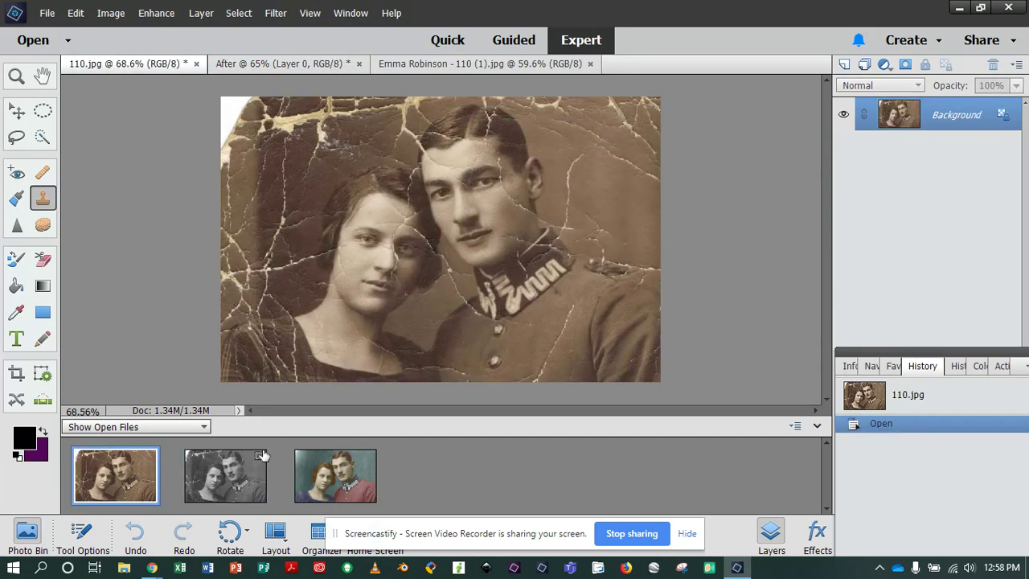
left_click(245, 477)
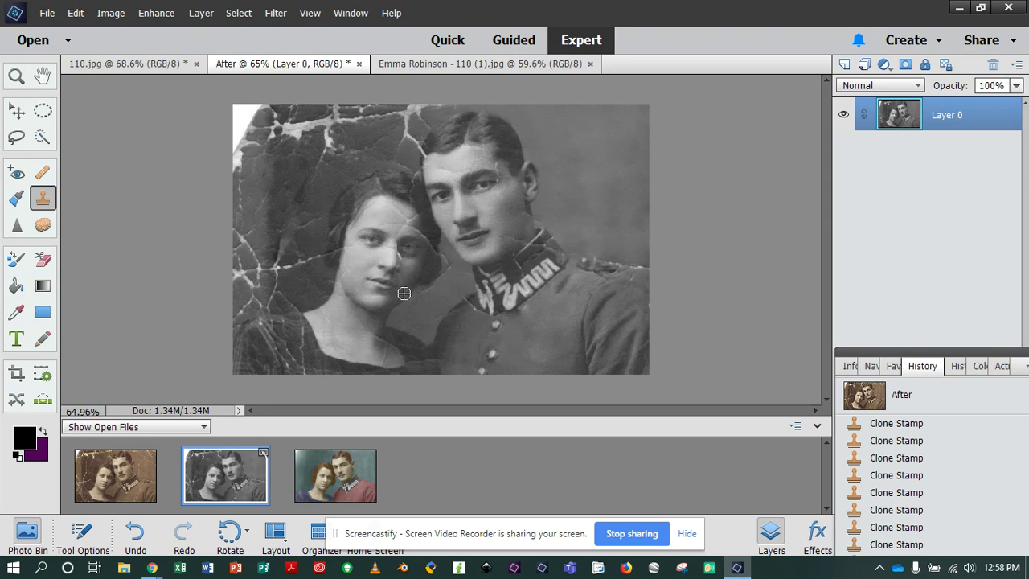
Lighten the woman's face and hair with a 90 px Dodge brush
left_click(43, 226)
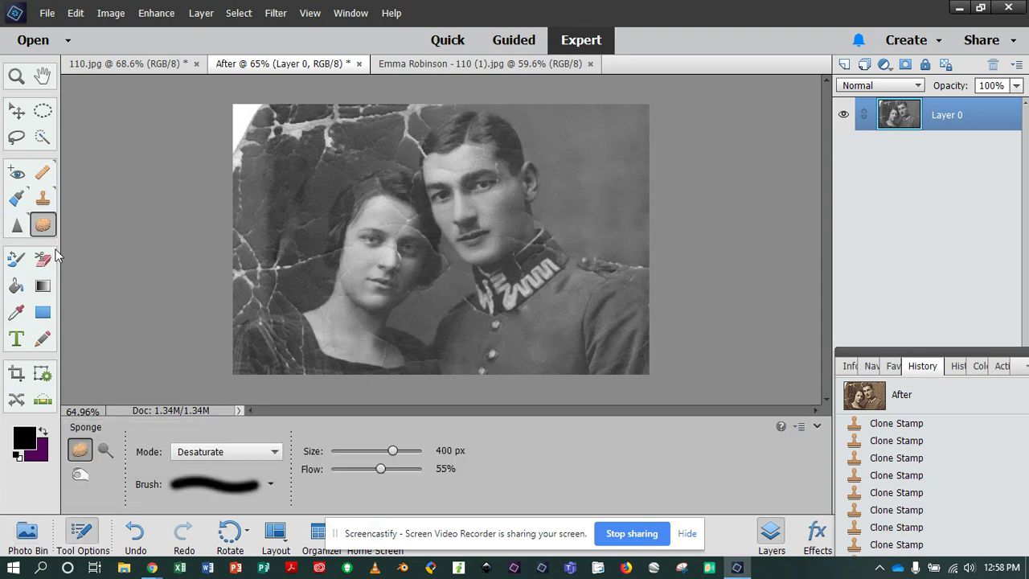
left_click(105, 450)
left_click(79, 475)
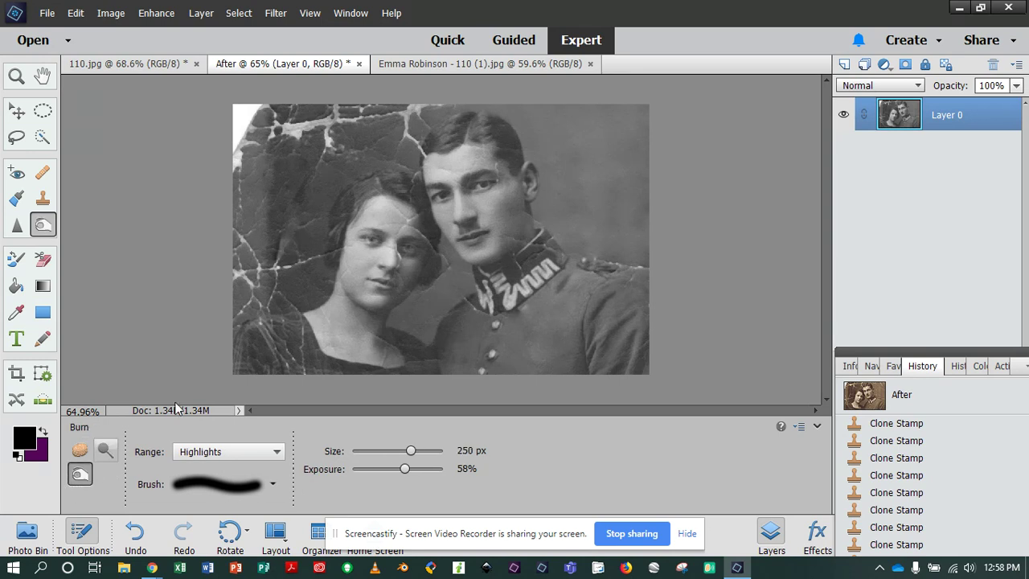
key("bracketleft")
key("bracketleft")
key("bracketleft")
key("bracketleft")
key("bracketleft")
key("bracketleft")
key("bracketleft")
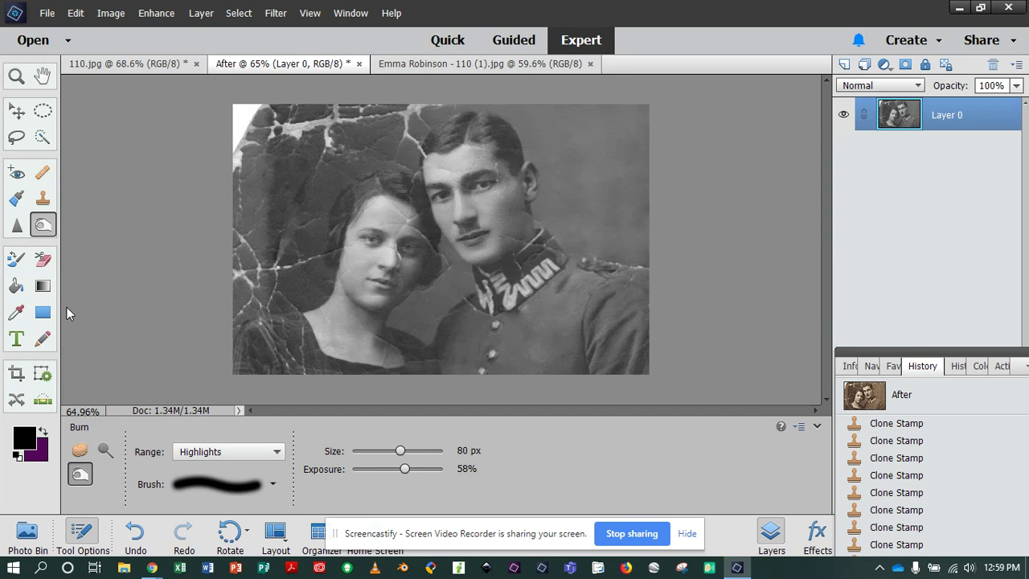
left_click(105, 450)
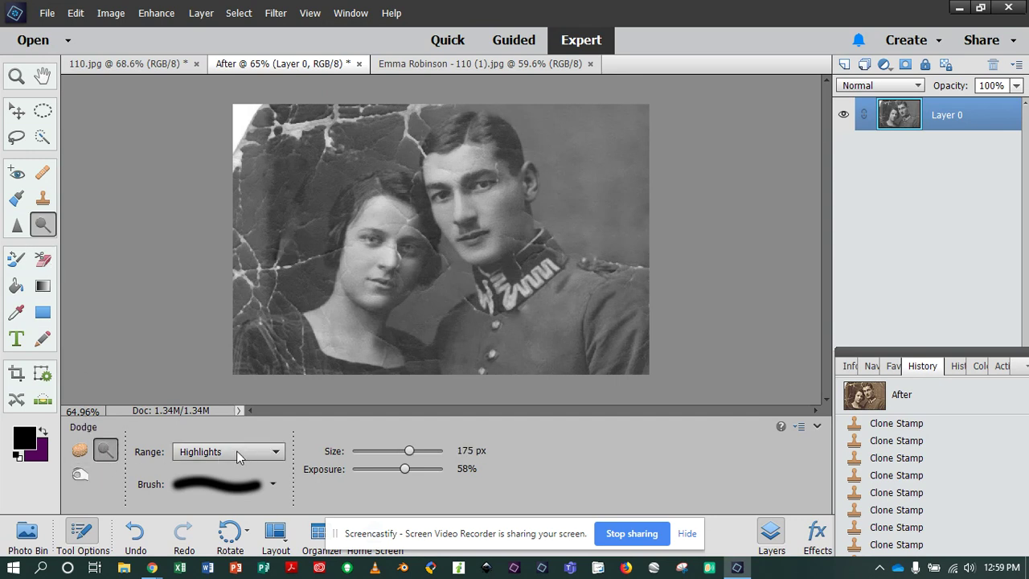
key("bracketleft")
key("bracketleft")
key("bracketleft")
key("bracketleft")
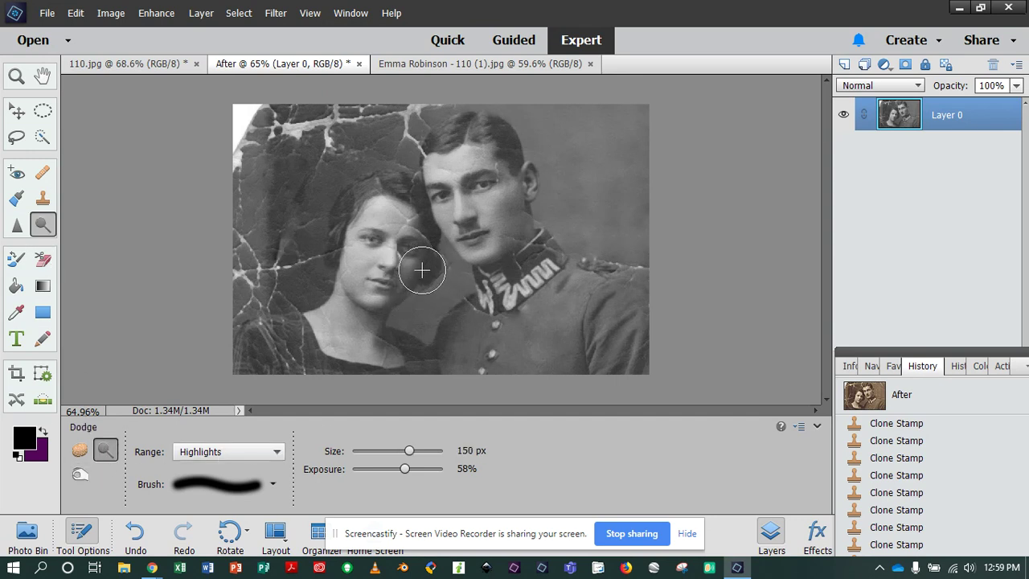
mouse_move(415, 270)
left_mouse_down()
mouse_move(402, 294)
mouse_move(414, 256)
left_mouse_up()
mouse_move(412, 256)
left_mouse_down()
mouse_move(427, 345)
mouse_move(410, 240)
left_mouse_up()
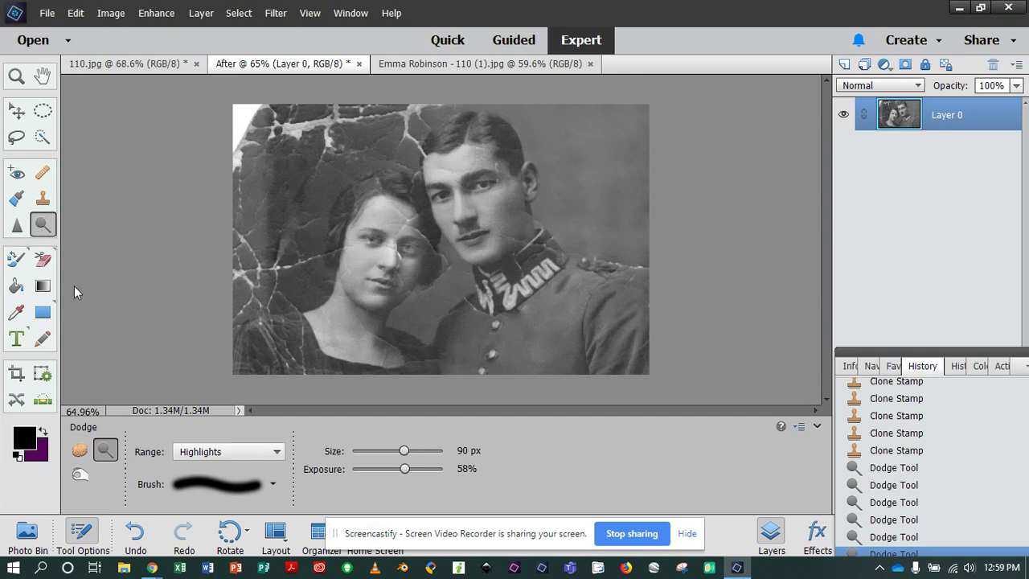
Burn two small spots on the woman's face, then undo the second burn stroke
left_click(80, 474)
left_click(373, 239)
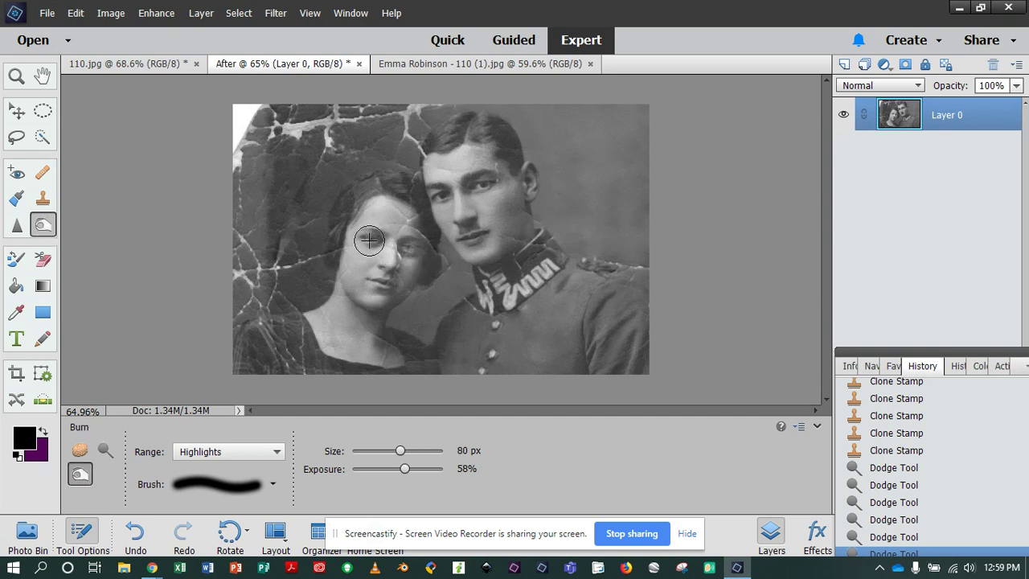
left_click(371, 239)
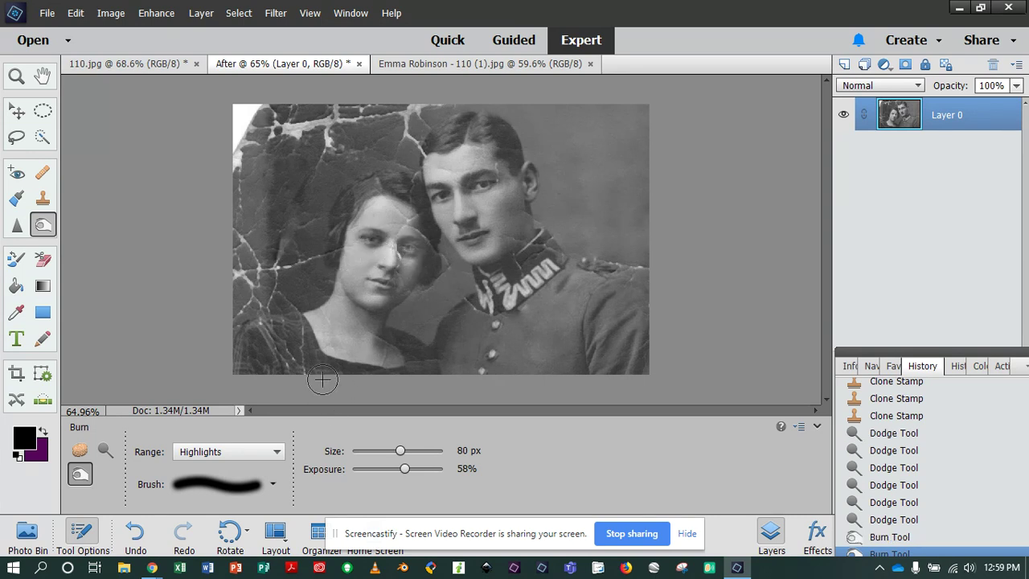
left_click(143, 535)
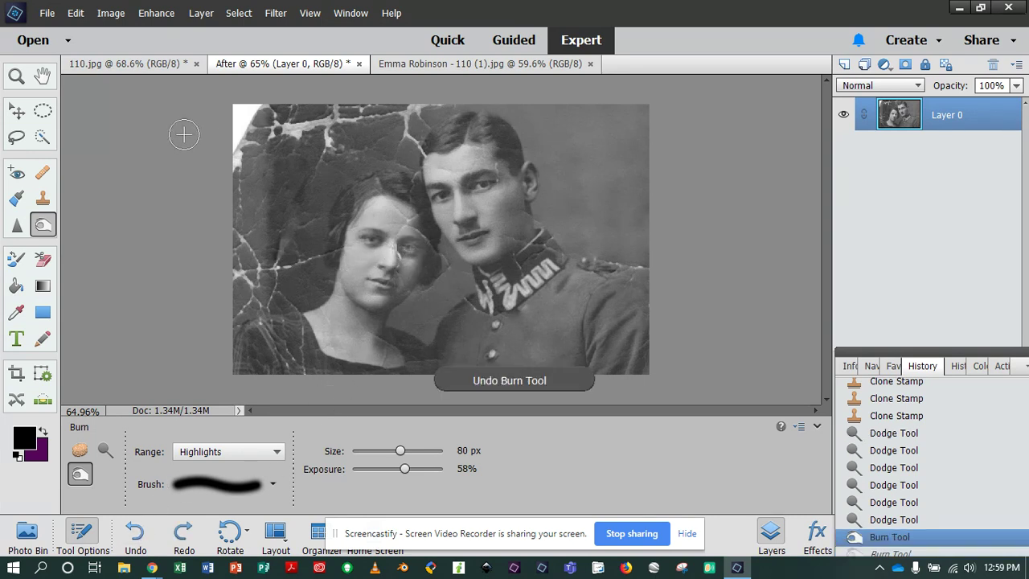
left_click(43, 136)
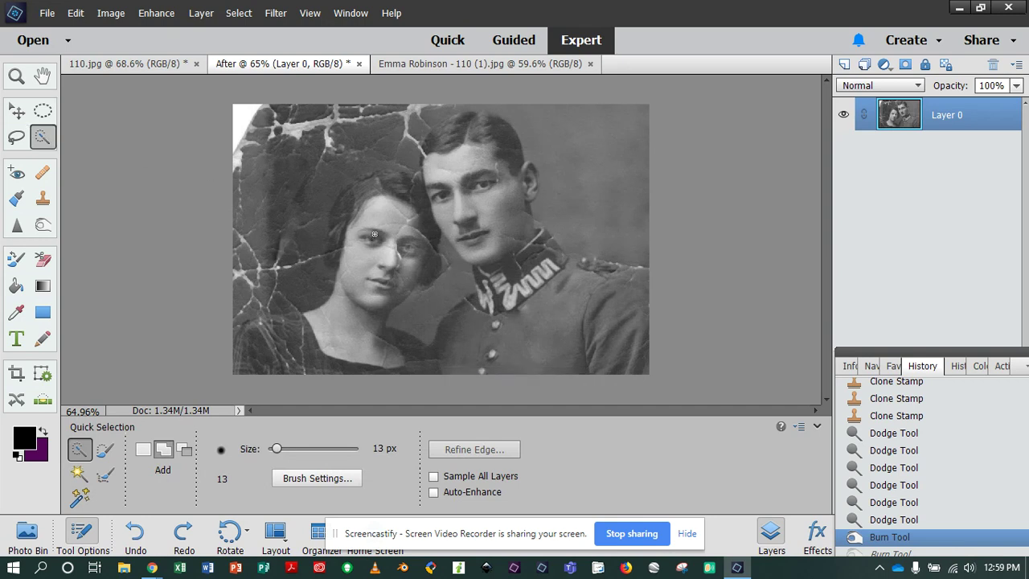
Select the woman's undamaged eye, copy and paste it to Layer 1, and move it over her other eye
left_click(366, 241)
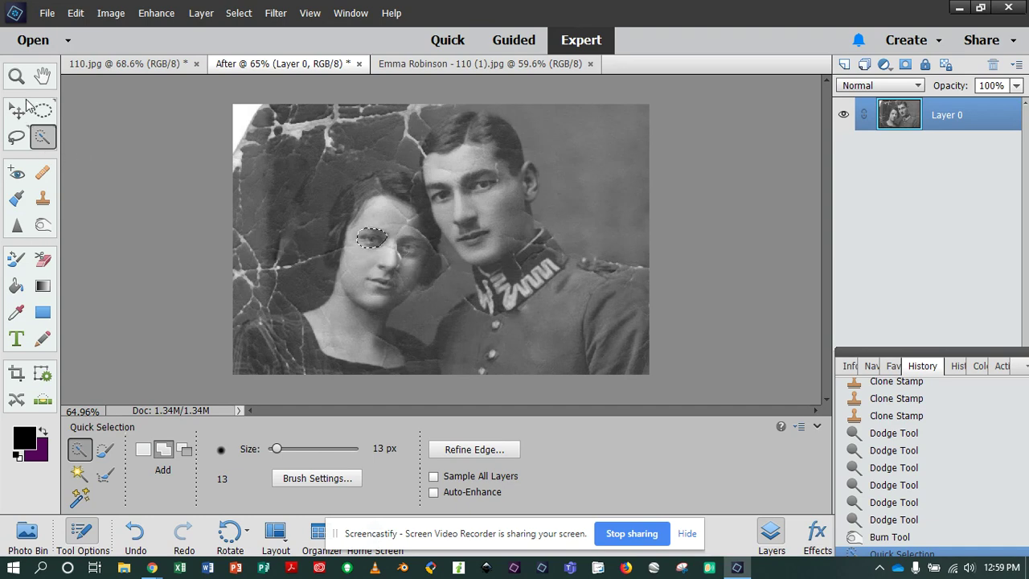
left_click(75, 12)
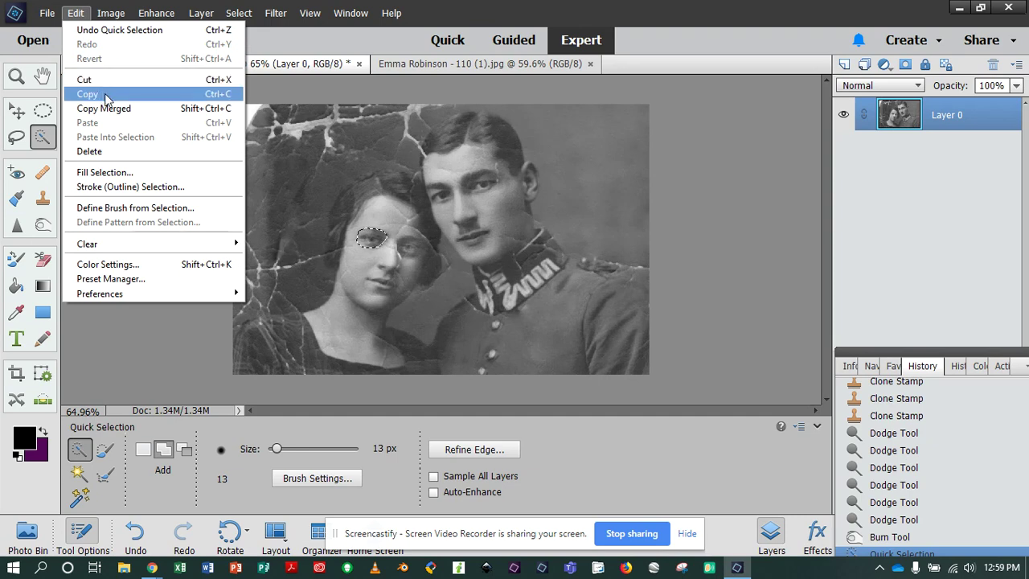
left_click(133, 97)
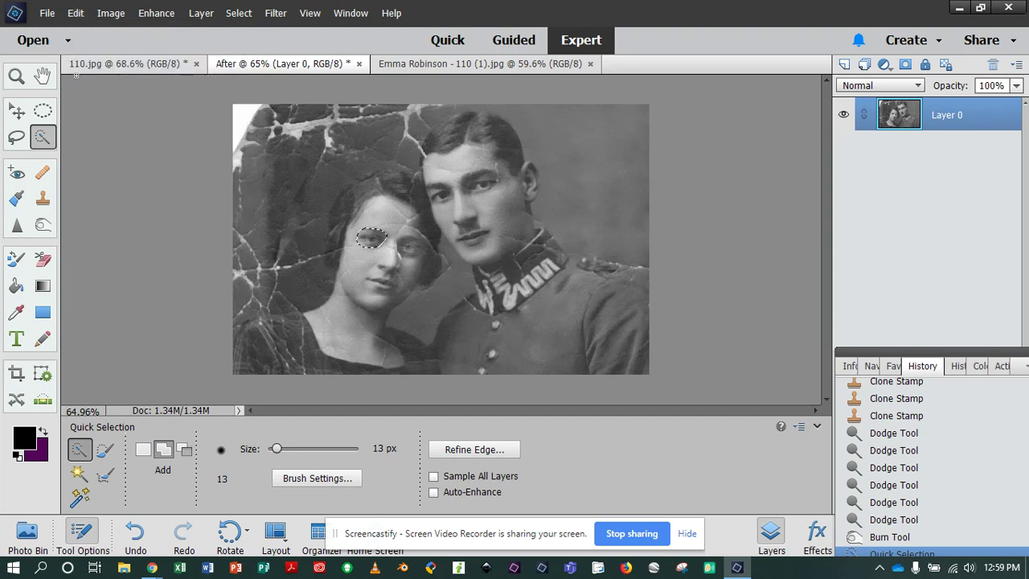
left_click(75, 13)
left_click(90, 122)
key("v")
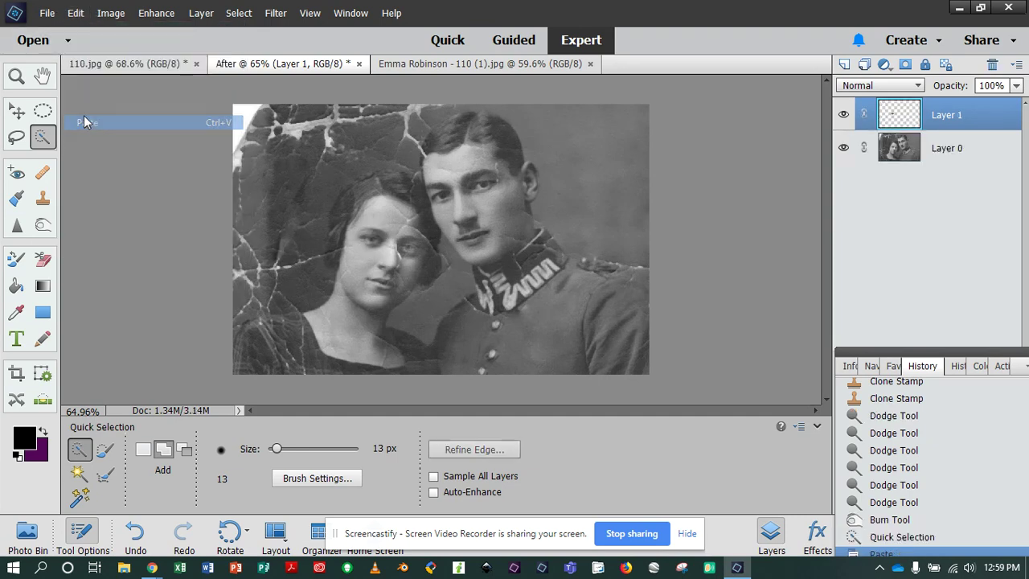
left_click_drag(374, 242, 417, 249)
left_click(429, 261)
Nudge the pasted patch, lower its opacity to 62%, and try it on the face and forehead
left_click(361, 269)
left_click(430, 272)
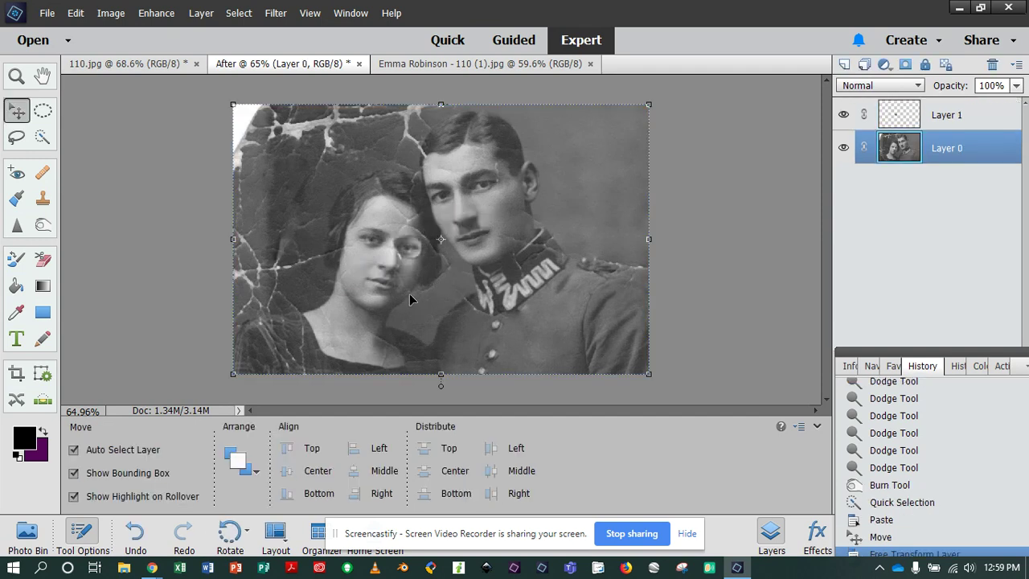
mouse_move(411, 247)
left_mouse_down()
mouse_move(420, 254)
mouse_move(409, 249)
left_mouse_up()
left_click(412, 275)
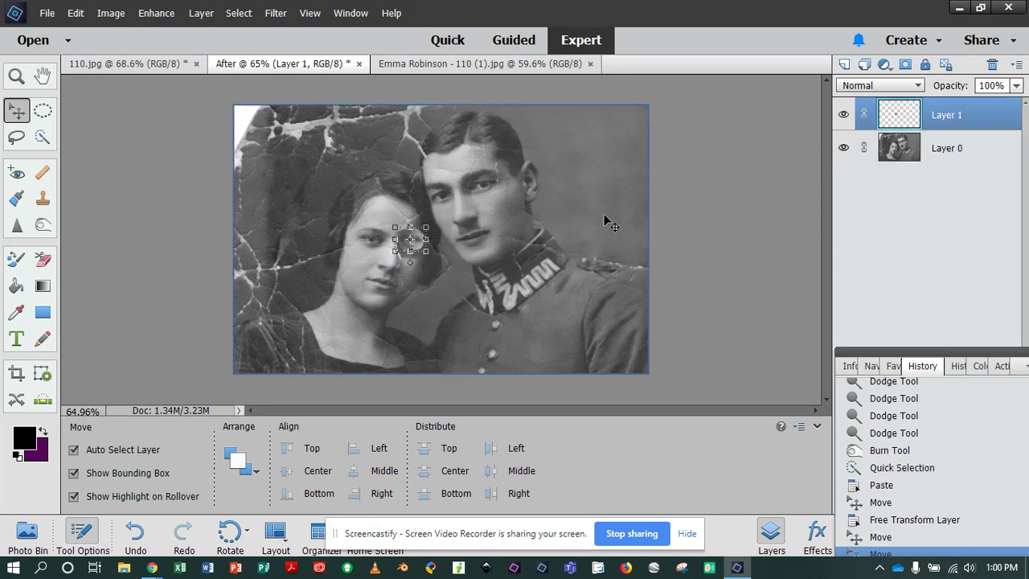
left_click(1016, 85)
left_click_drag(1014, 104, 992, 107)
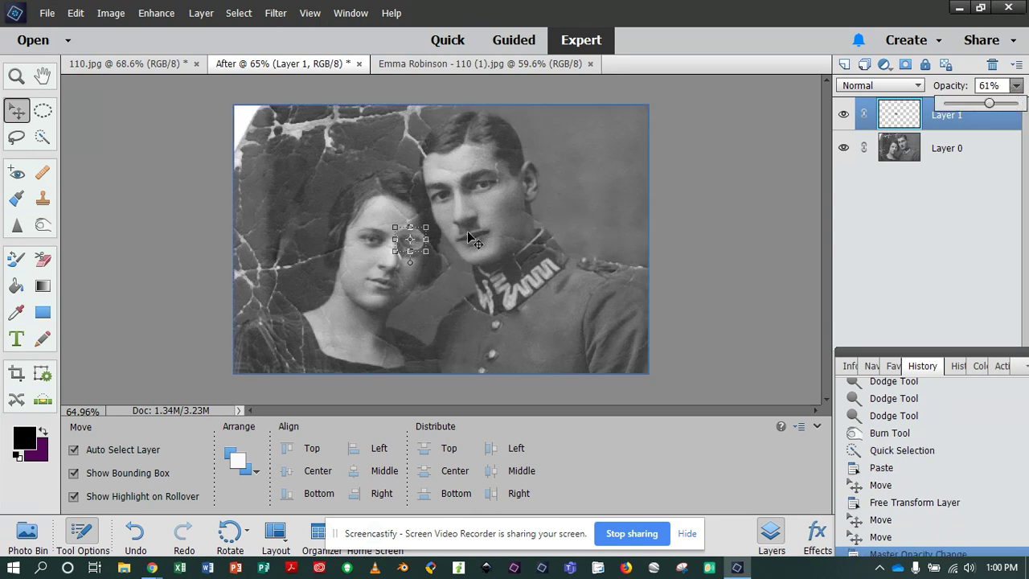
left_click_drag(413, 241, 371, 253)
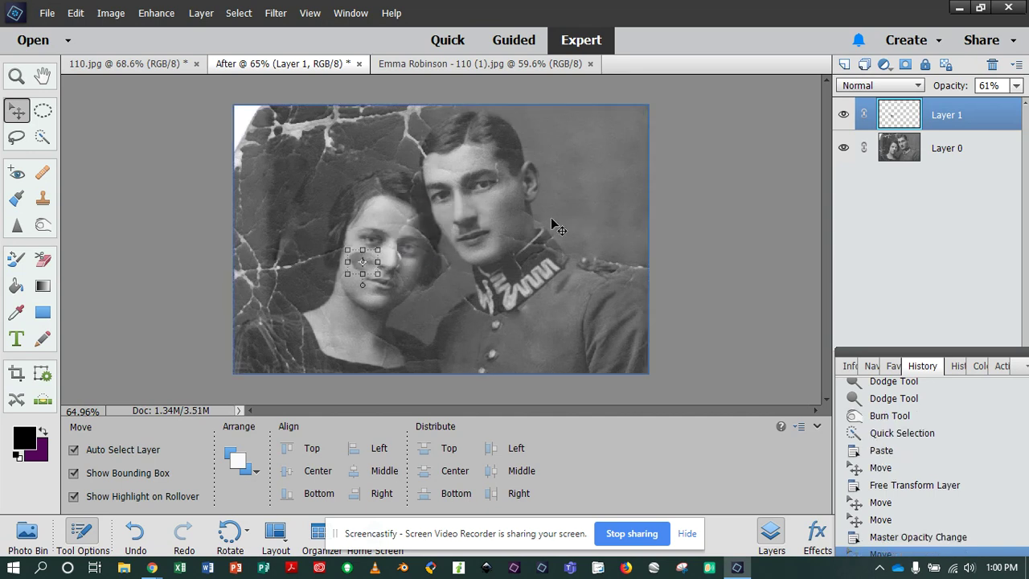
left_click_drag(366, 262, 376, 212)
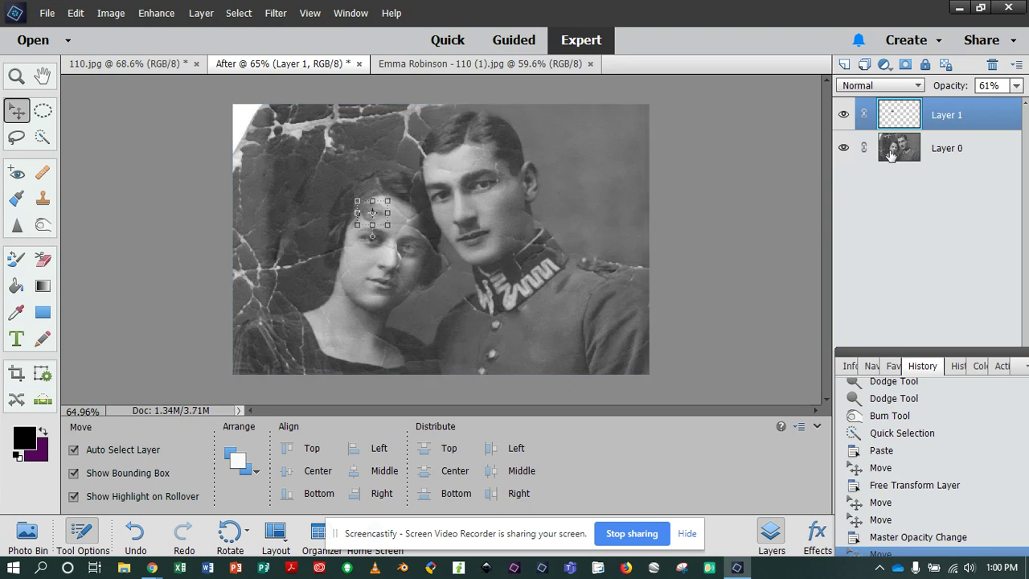
Delete the Layer 1 patch layer, leaving only Layer 0
right_click(969, 114)
left_click(970, 184)
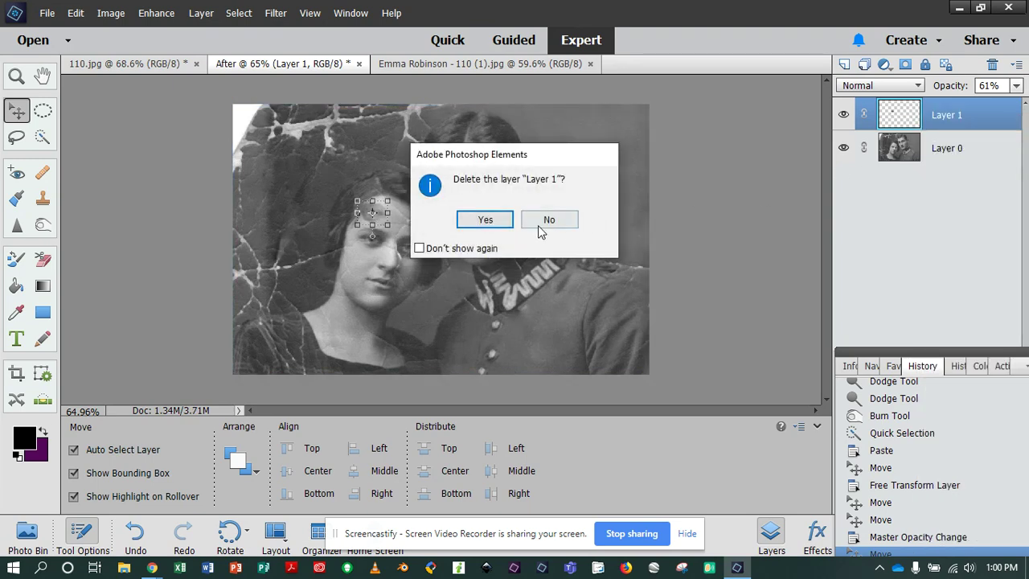
left_click(453, 219)
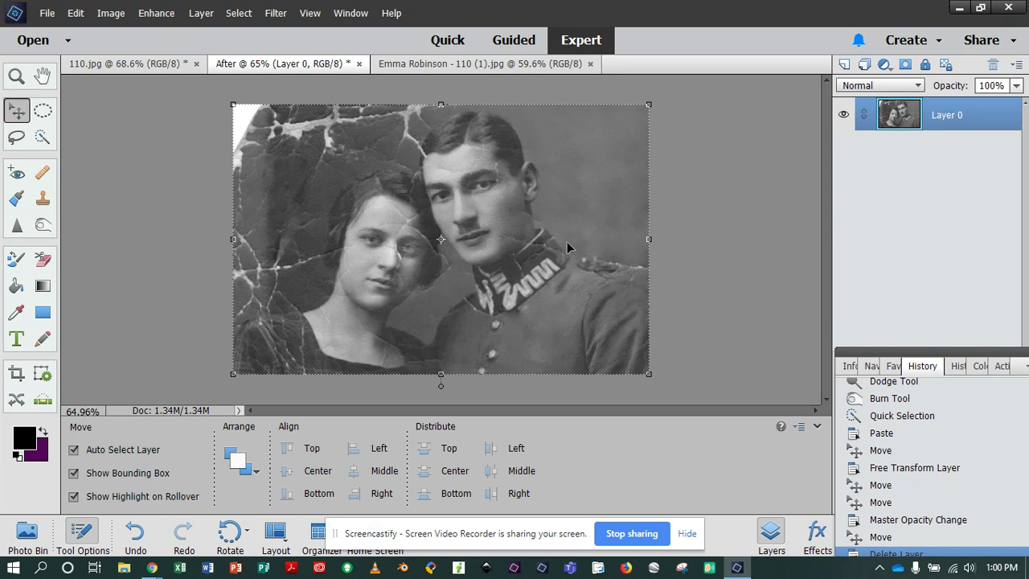
left_click(43, 138)
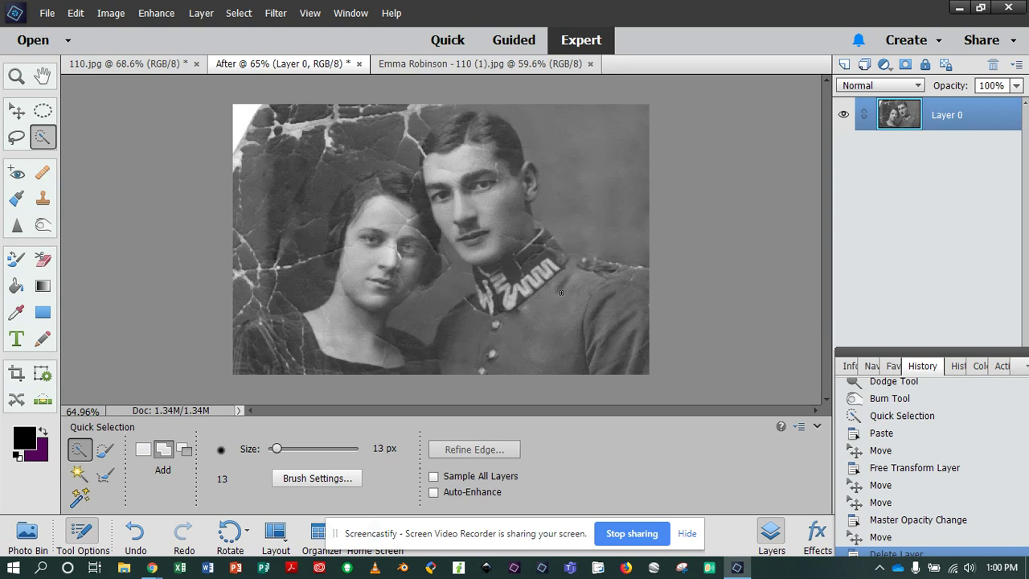
Quick-select the man's uniform, trimming the lower-left edge and extending over the collar and shoulder
mouse_move(562, 303)
left_mouse_down()
mouse_move(547, 335)
mouse_move(456, 328)
left_mouse_up()
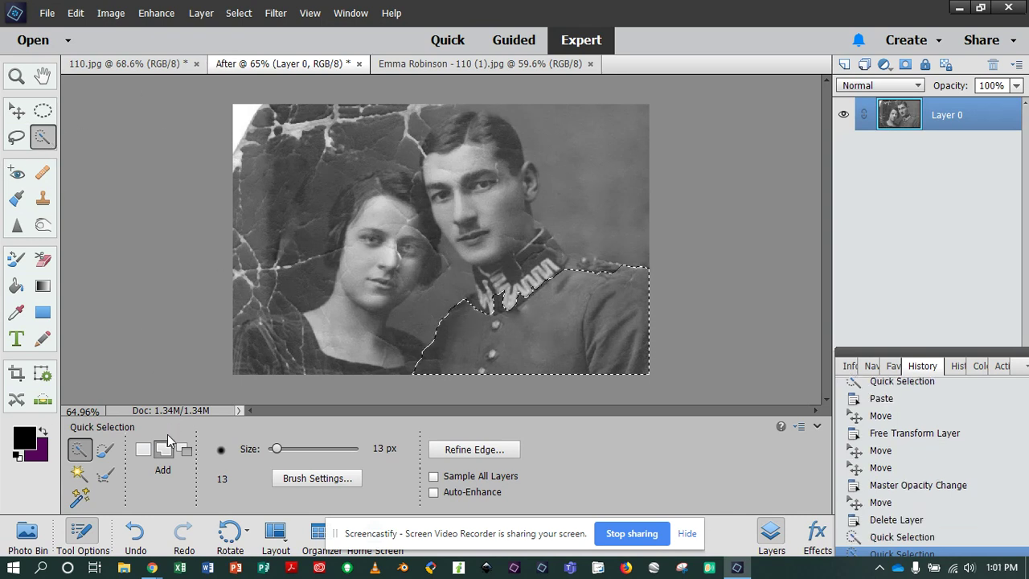
left_click(184, 448)
left_click_drag(426, 364, 434, 367)
left_click(431, 342)
left_click(164, 450)
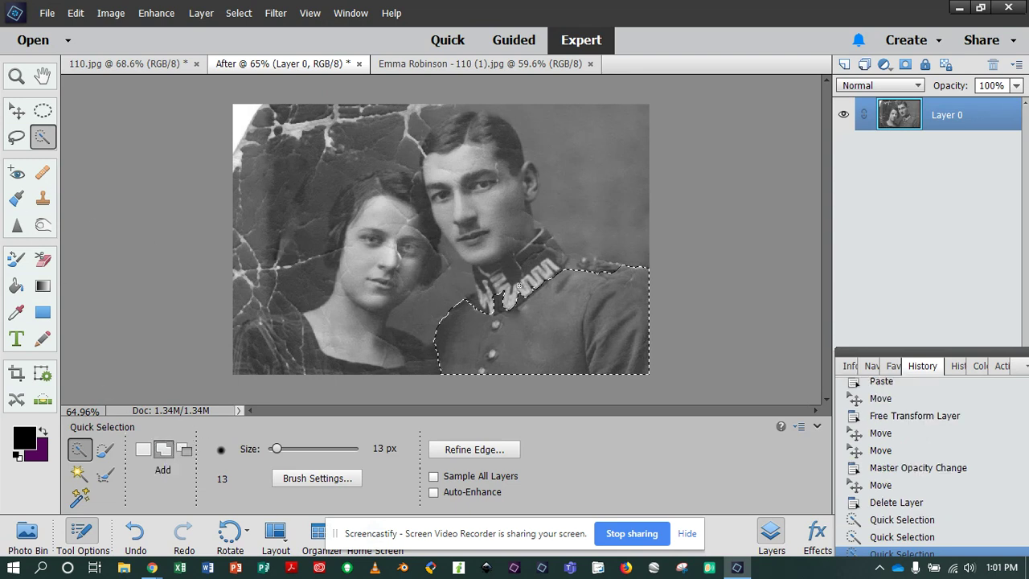
left_click_drag(472, 305, 486, 307)
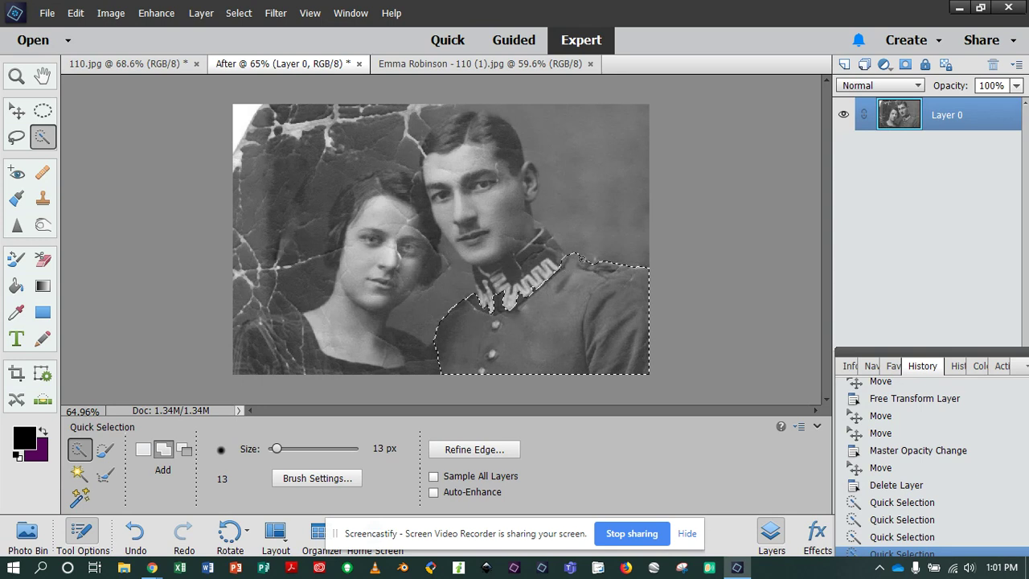
left_click(593, 261)
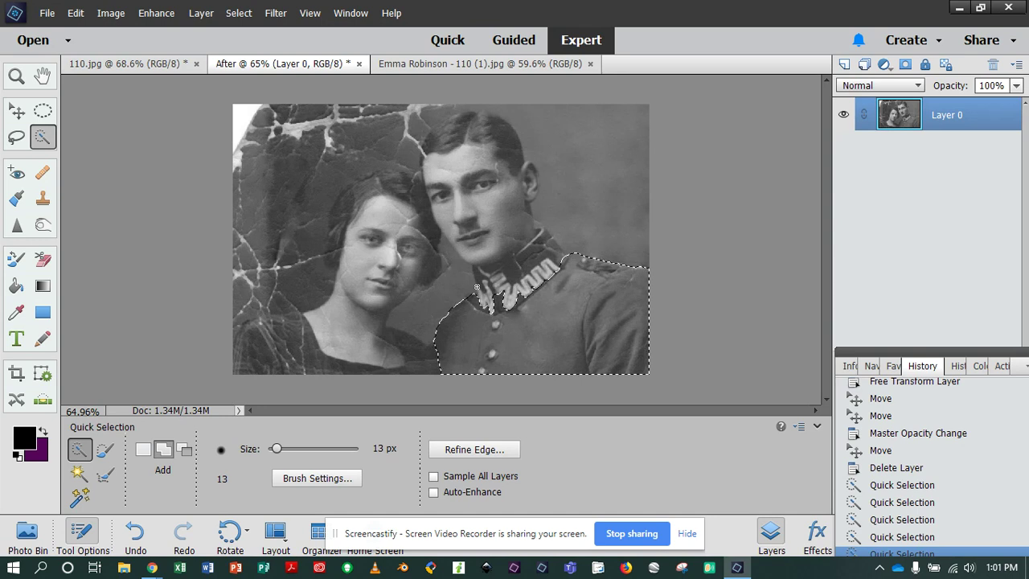
Add the collar region to the selection and subtract the collar insignia
left_click_drag(478, 276, 480, 281)
mouse_move(481, 277)
left_mouse_down()
mouse_move(537, 256)
mouse_move(551, 238)
left_mouse_up()
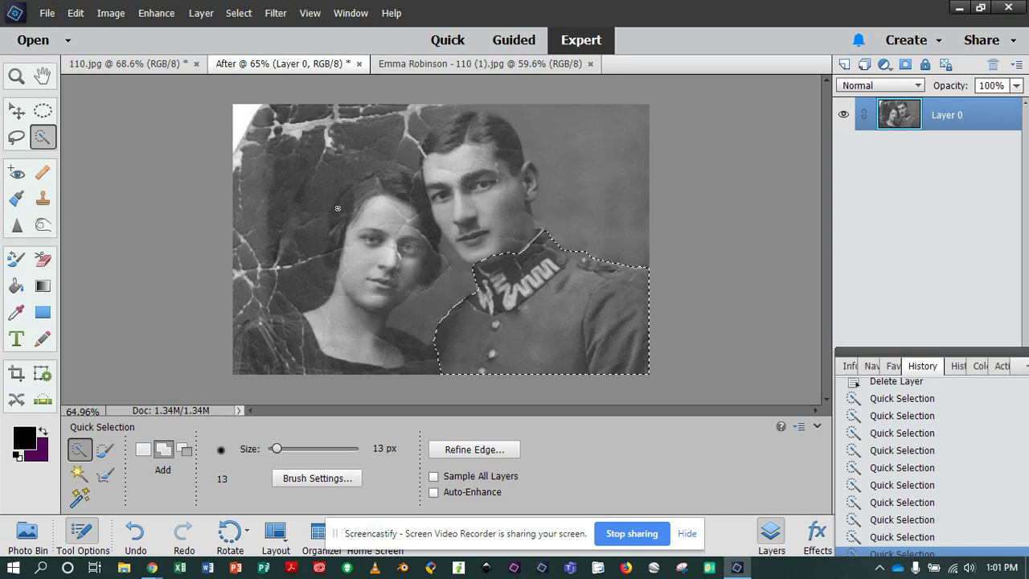
left_click(184, 450)
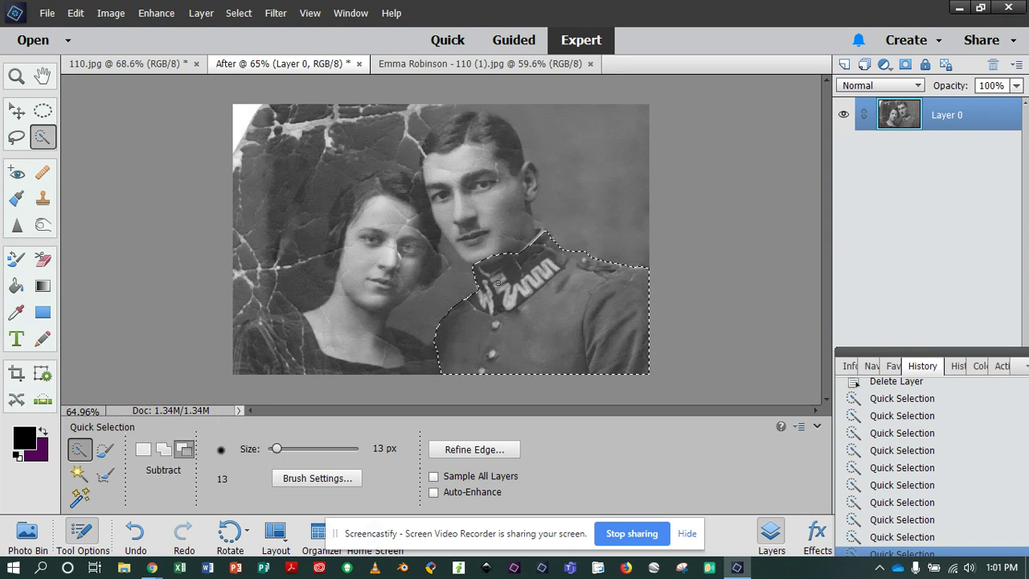
left_click(484, 298)
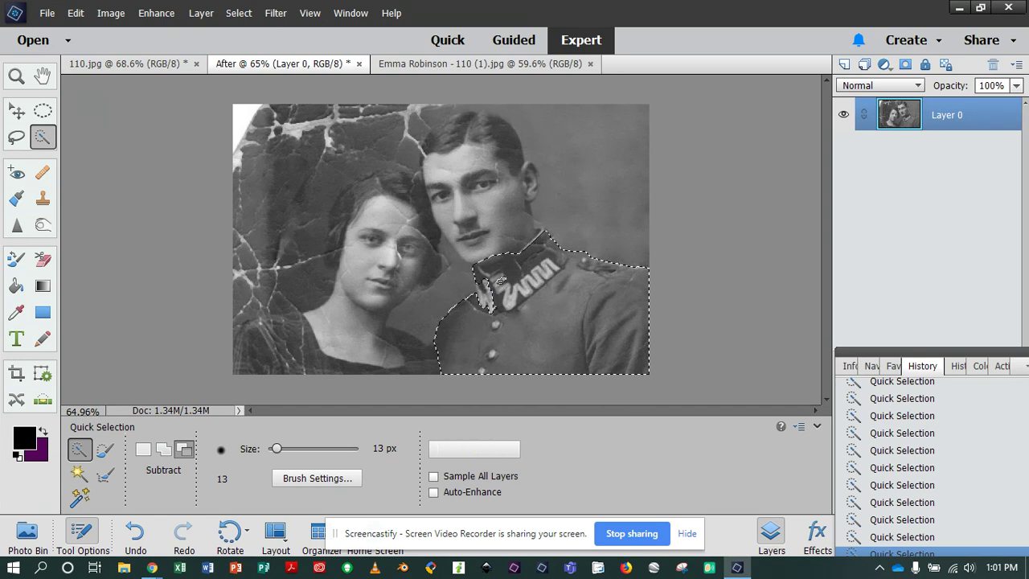
left_click_drag(504, 281, 523, 288)
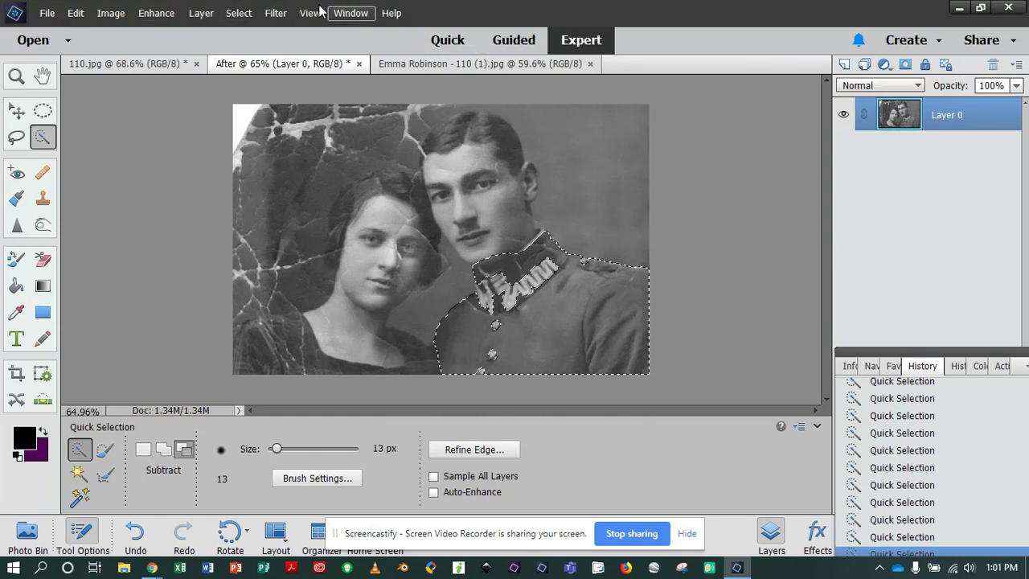
Add a Hue/Saturation adjustment layer and turn on Colorize for the selected uniform
left_click(211, 13)
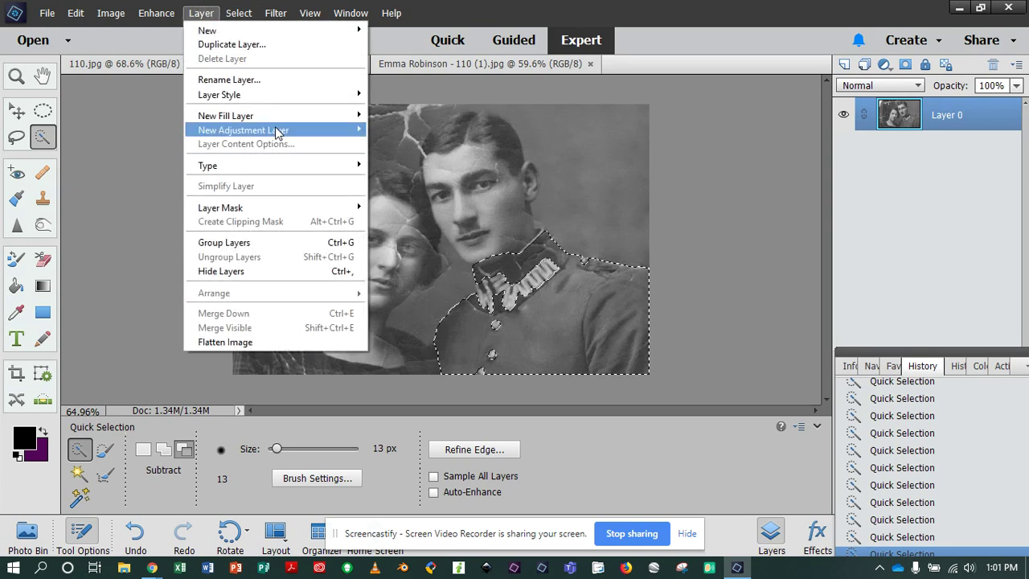
mouse_move(277, 133)
left_click(411, 165)
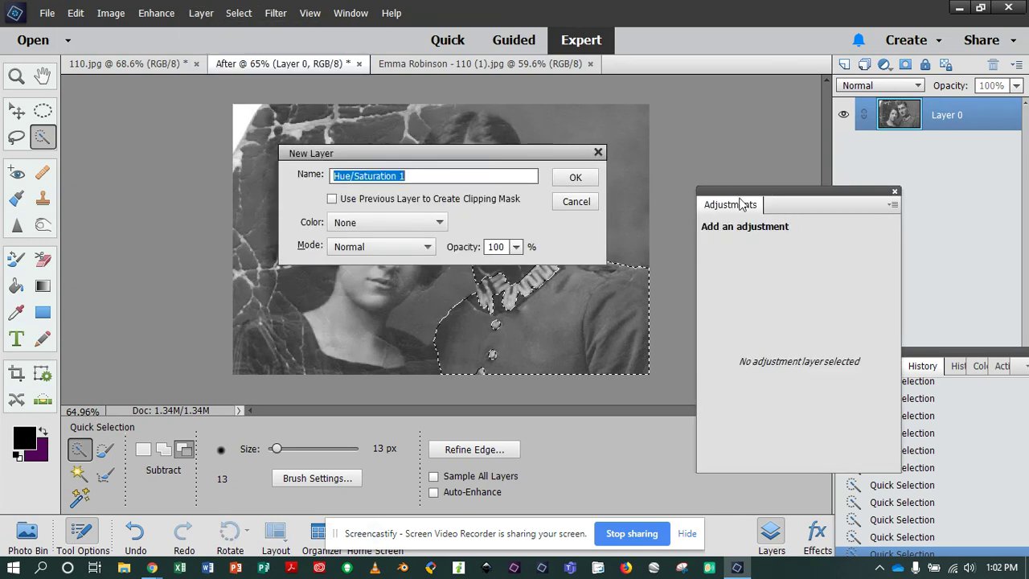
left_click(575, 180)
left_click_drag(778, 184, 871, 181)
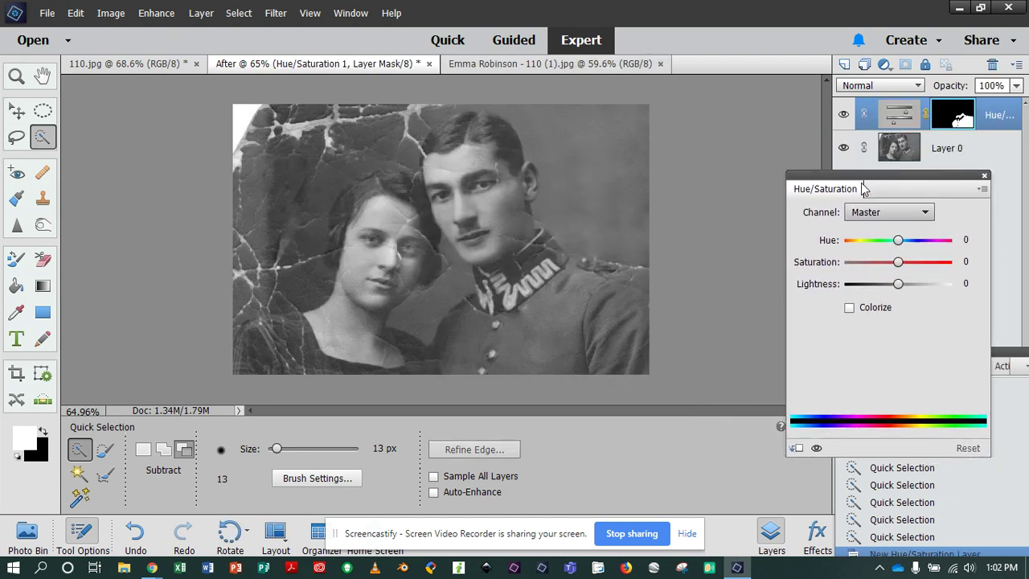
left_click(851, 309)
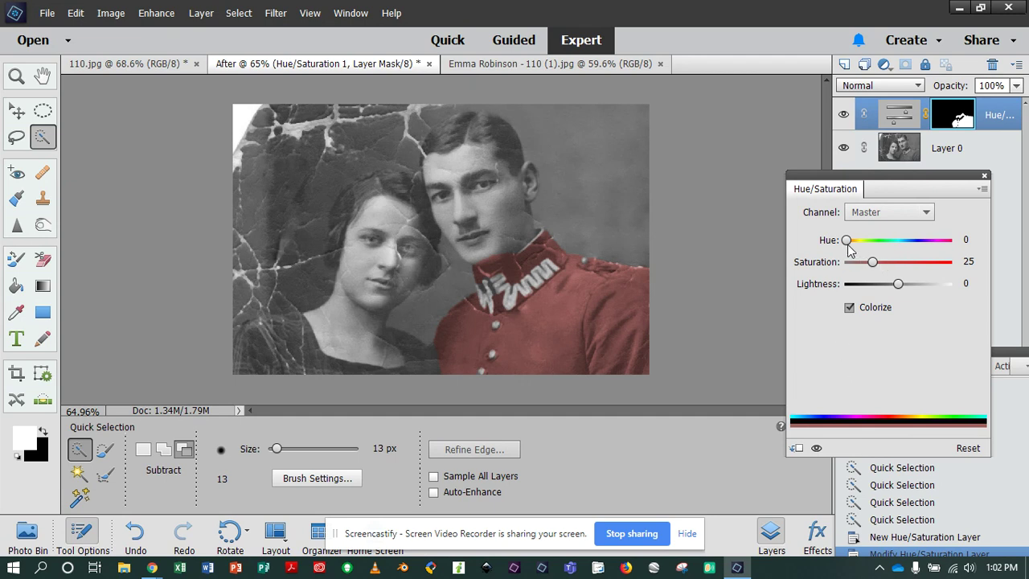
left_click(849, 307)
left_click(849, 307)
left_click(849, 308)
Set the colorize values to Hue 125, Saturation 10, Lightness -17 for a muted green
left_click_drag(908, 241, 882, 240)
left_click(850, 307)
left_click_drag(872, 262, 896, 262)
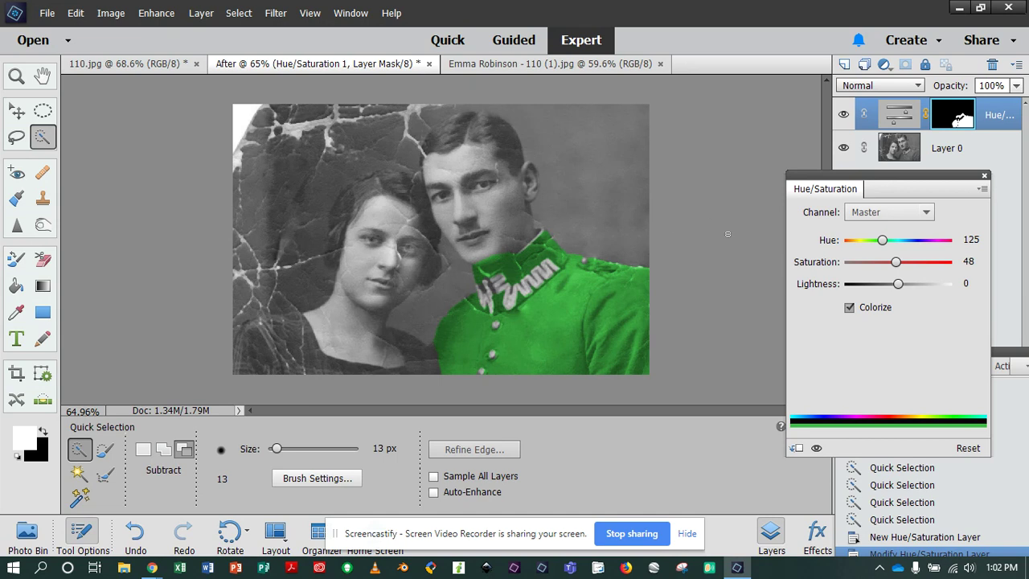
left_click_drag(895, 262, 864, 268)
left_click_drag(862, 268, 890, 288)
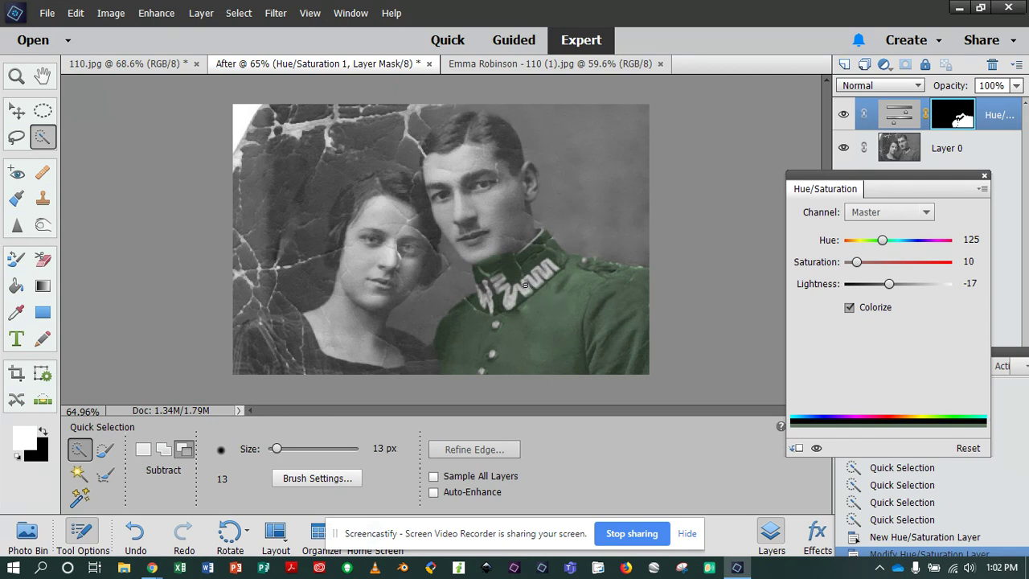
left_click(28, 533)
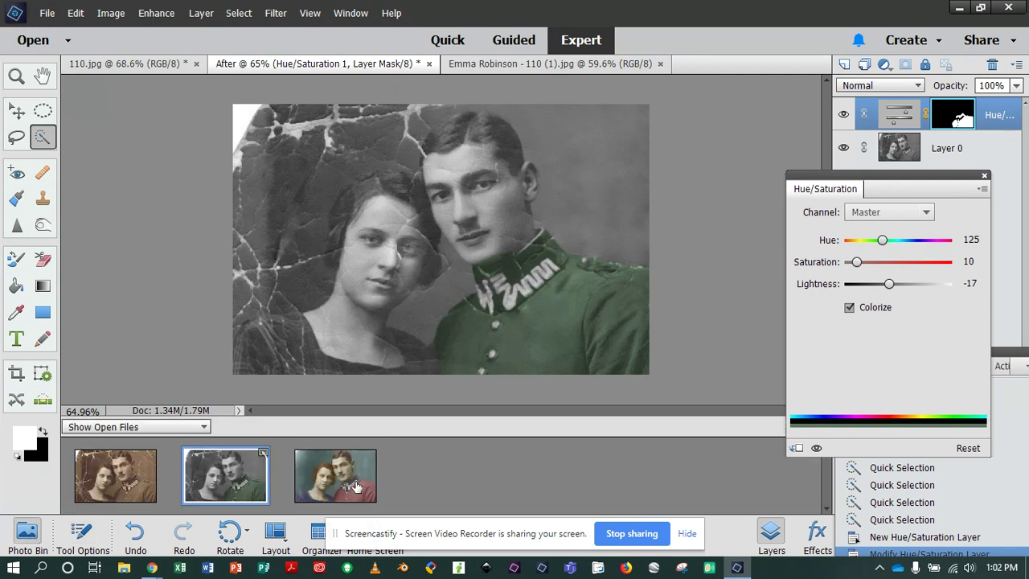
Compare the edited photo against the coloured reference photo
left_click(356, 486)
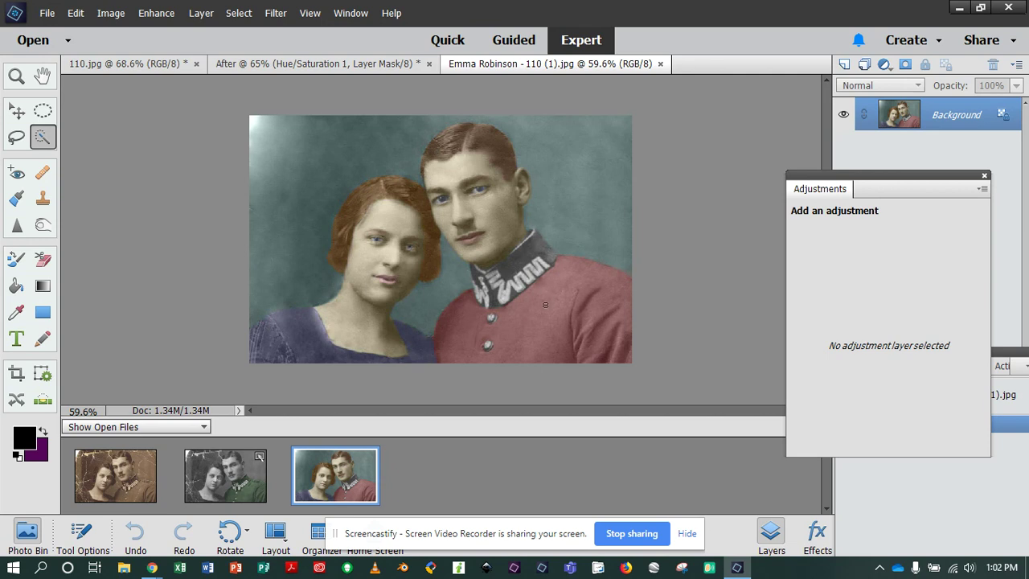
left_click(231, 475)
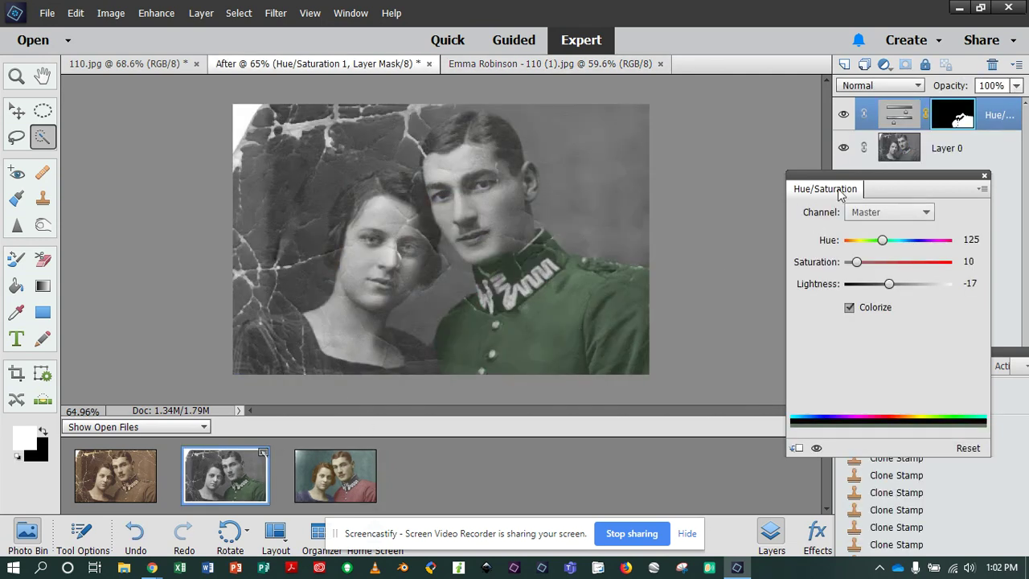
mouse_move(886, 240)
left_mouse_down()
mouse_move(897, 240)
mouse_move(847, 239)
mouse_move(930, 240)
mouse_move(883, 240)
left_mouse_up()
Lower the Hue/Saturation adjustment layer's opacity to 63%
left_click(995, 122)
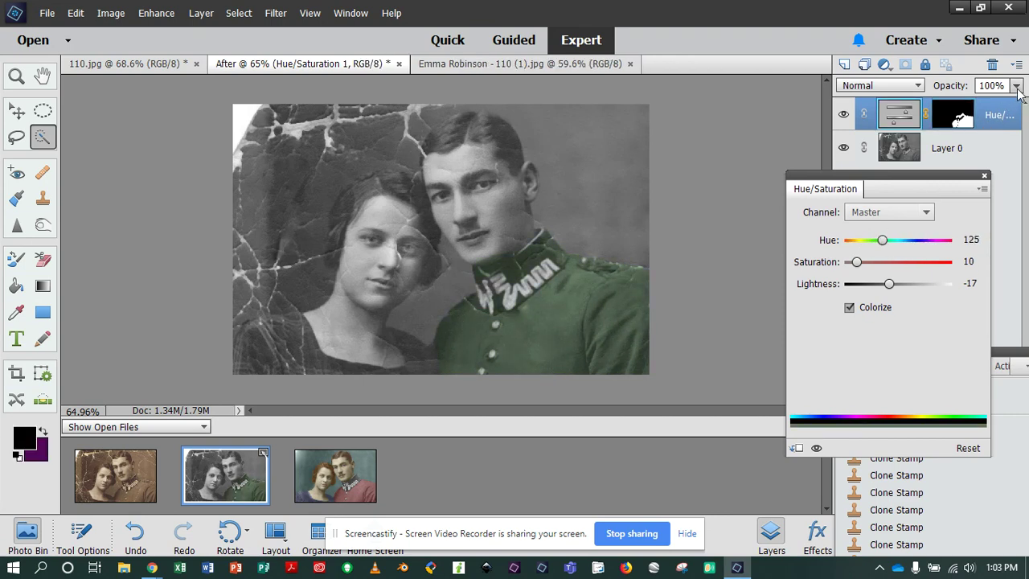
left_click(984, 175)
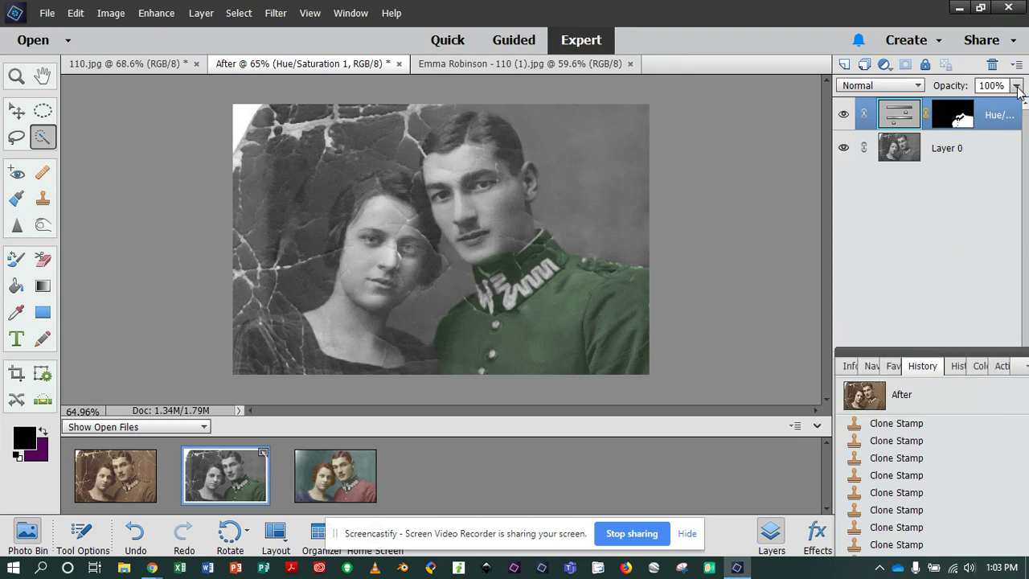
left_click(1018, 85)
left_click_drag(1017, 103, 990, 104)
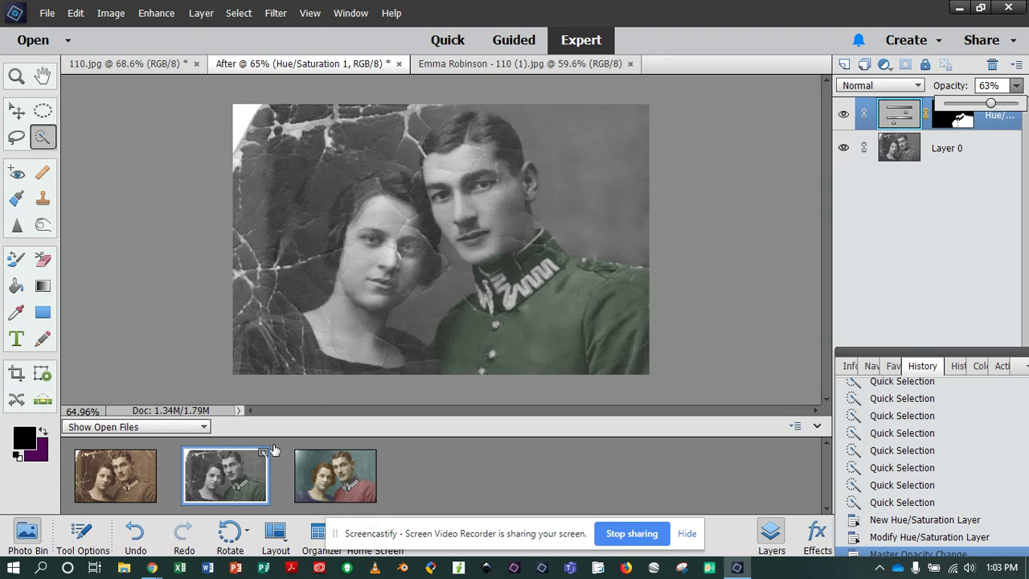
Switch between the original sepia 110.jpg and the edited photo, ending on 110.jpg
left_click(126, 471)
left_click(234, 472)
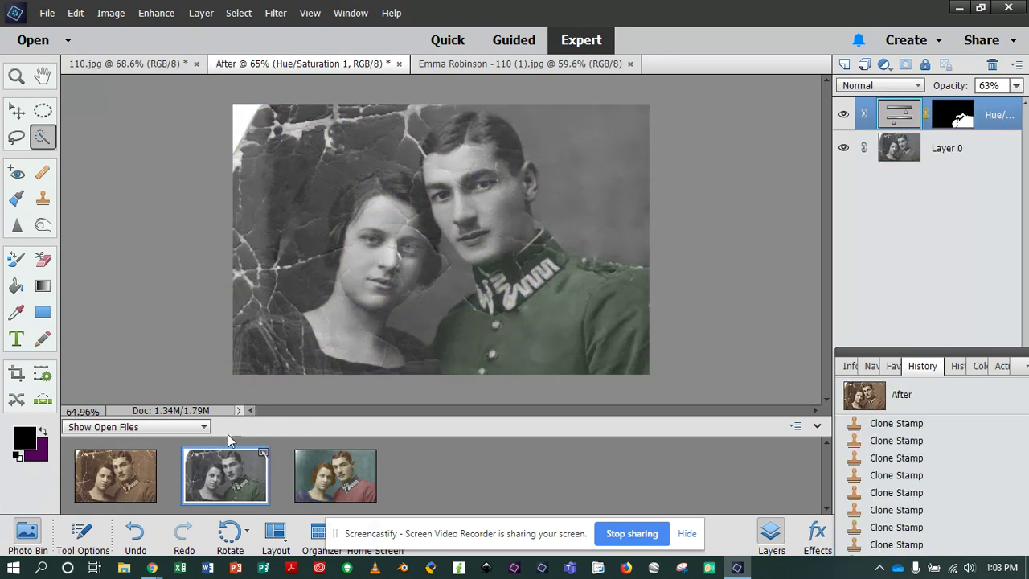
left_click(129, 475)
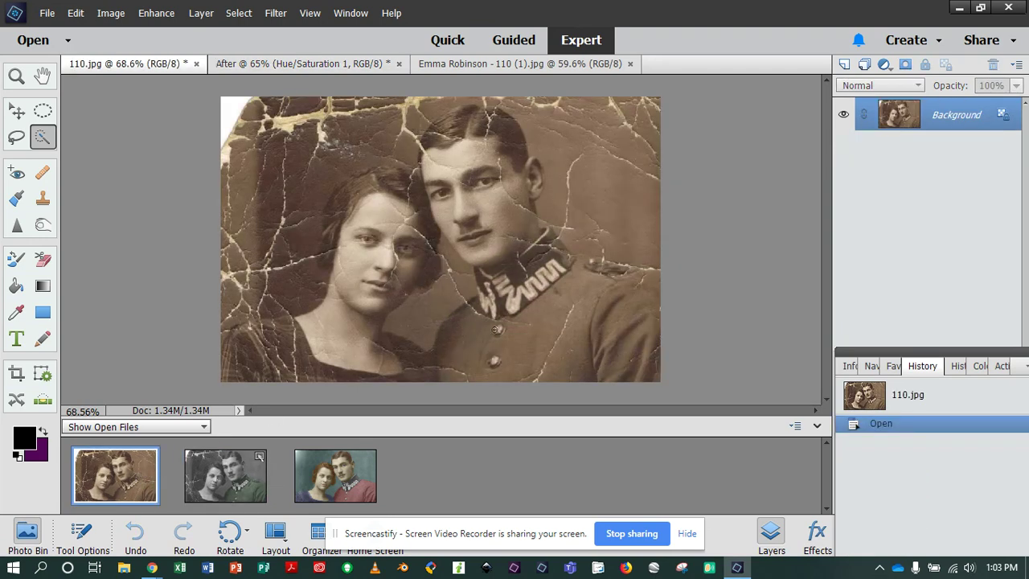